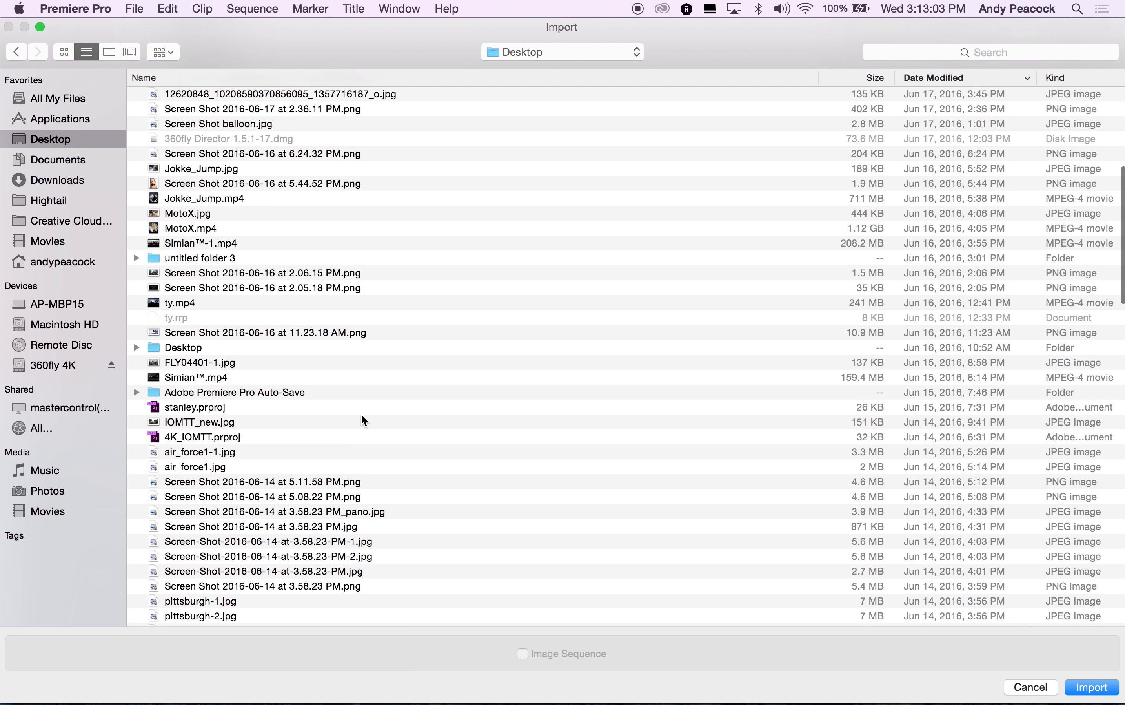
Step: Import the 4K-1.png image from the Desktop into the project
{"action": "scroll", "coordinate": [361, 414], "scroll_direction": "down", "scroll_amount": 7}
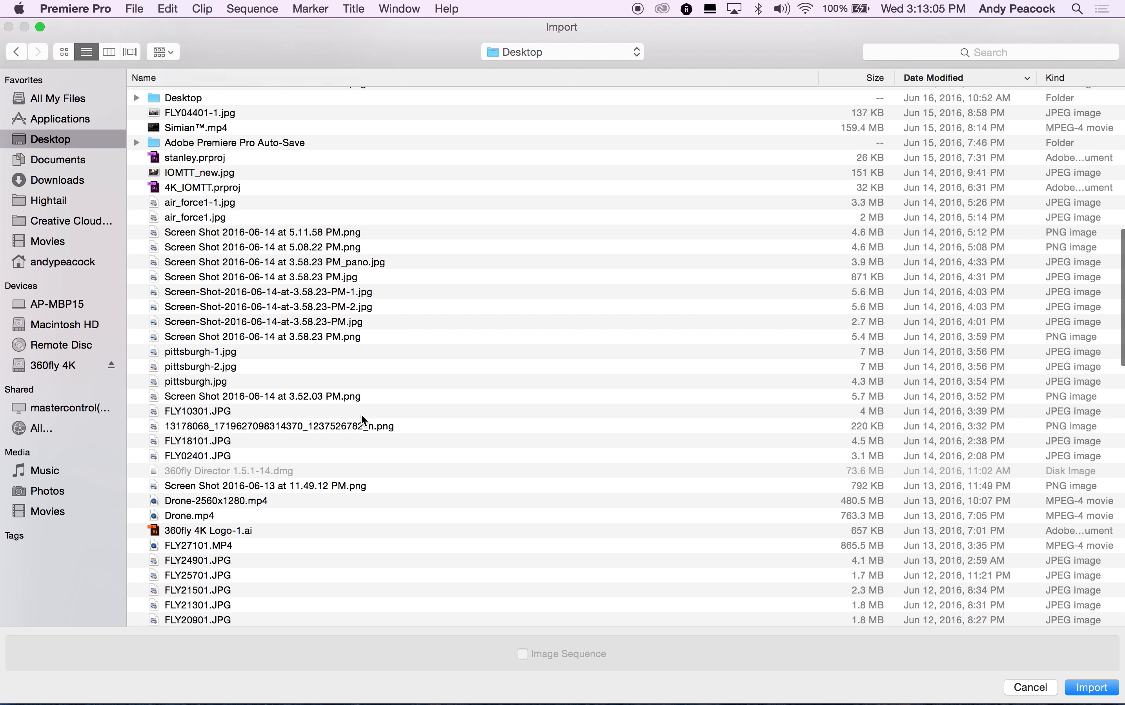
{"action": "scroll", "coordinate": [335, 414], "scroll_direction": "down", "scroll_amount": 9}
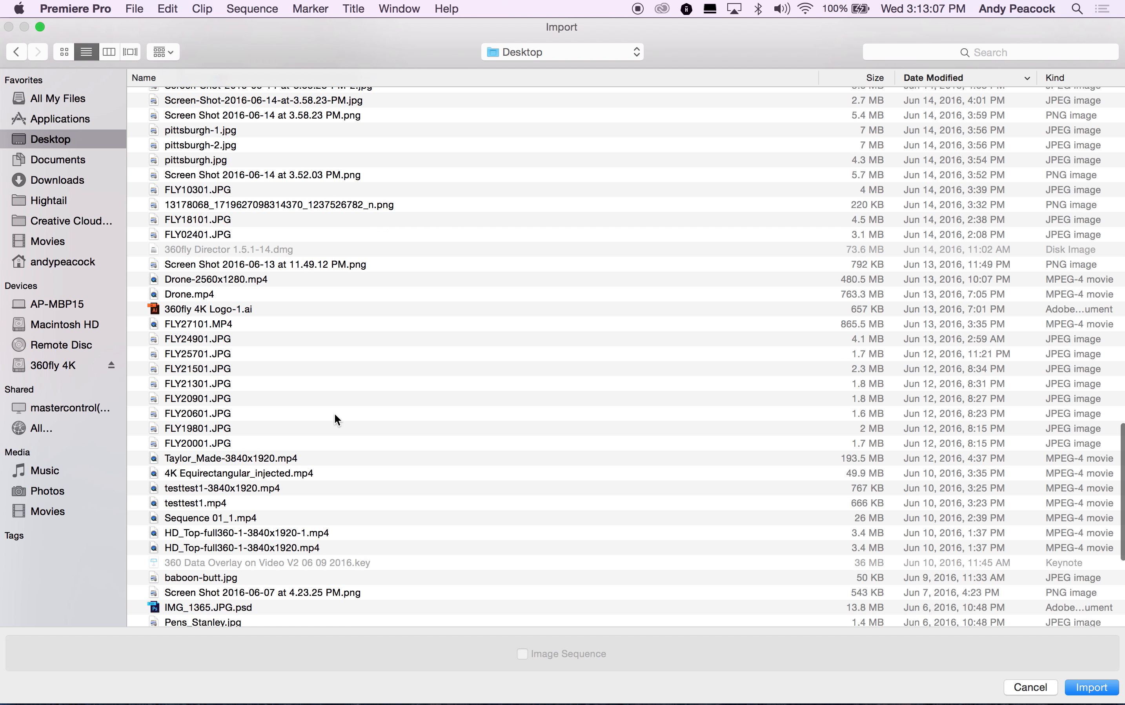
{"action": "scroll", "coordinate": [335, 414], "scroll_direction": "down", "scroll_amount": 3}
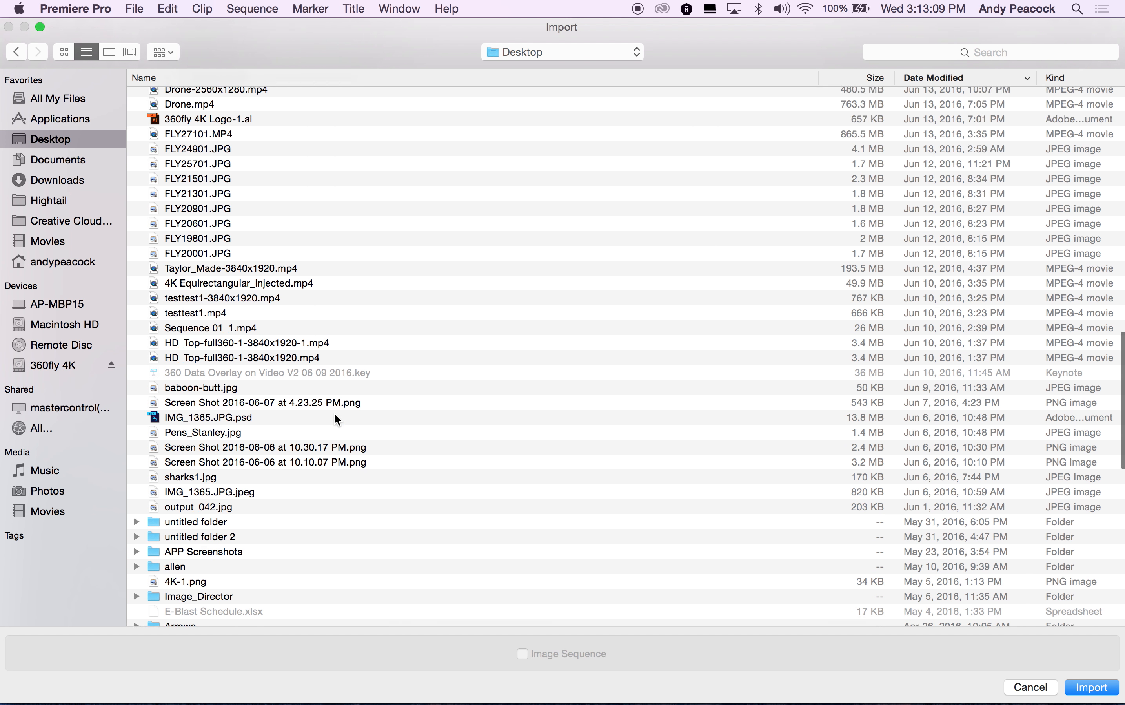
{"action": "left_click", "coordinate": [196, 583]}
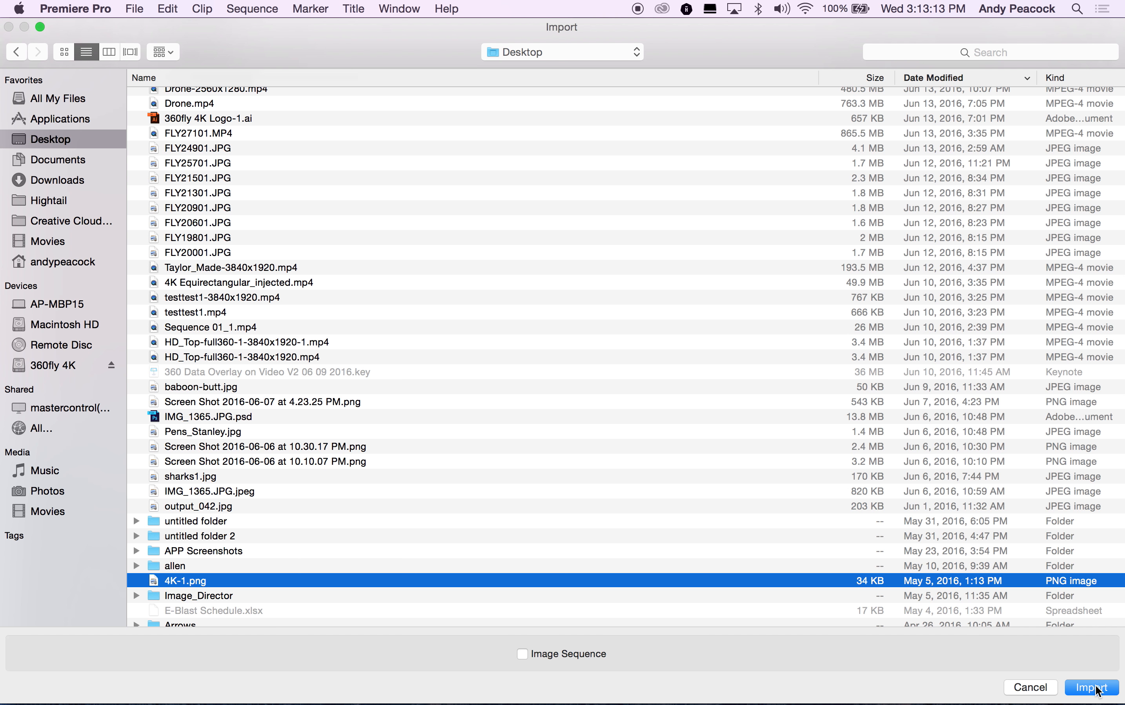
{"action": "left_click", "coordinate": [1095, 687]}
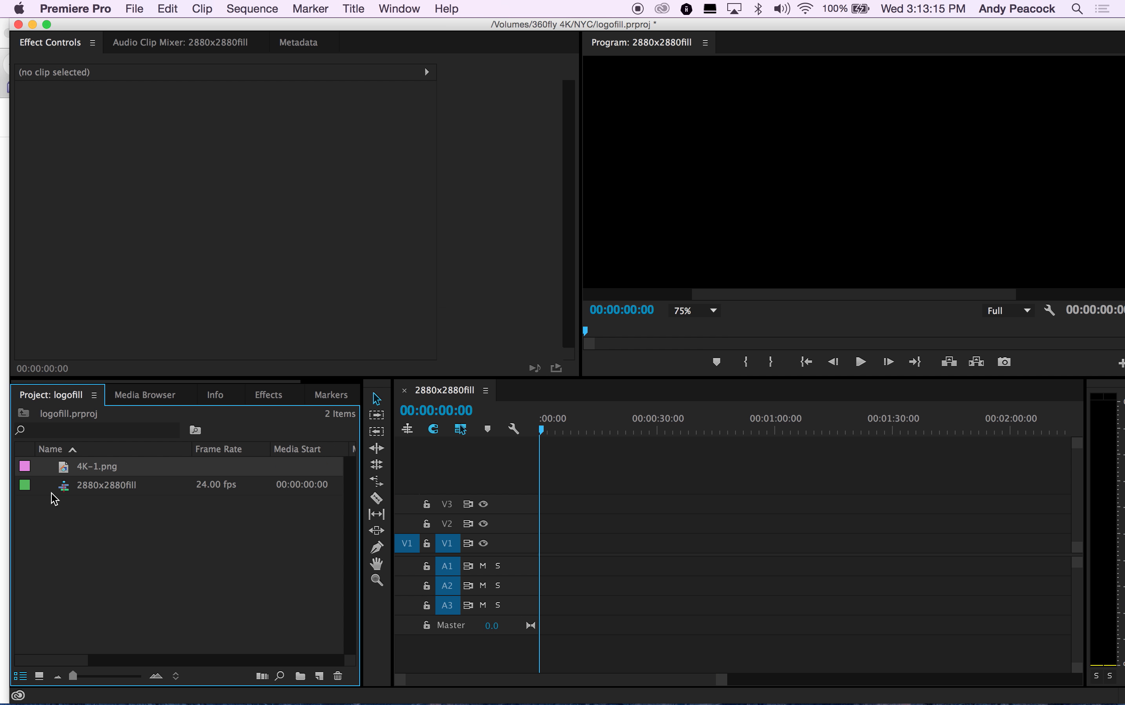
Step: Place 4K-1.png at the start of track V1 in the 2880x2880fill sequence
{"action": "left_click_drag", "start_coordinate": [108, 467], "coordinate": [525, 554]}
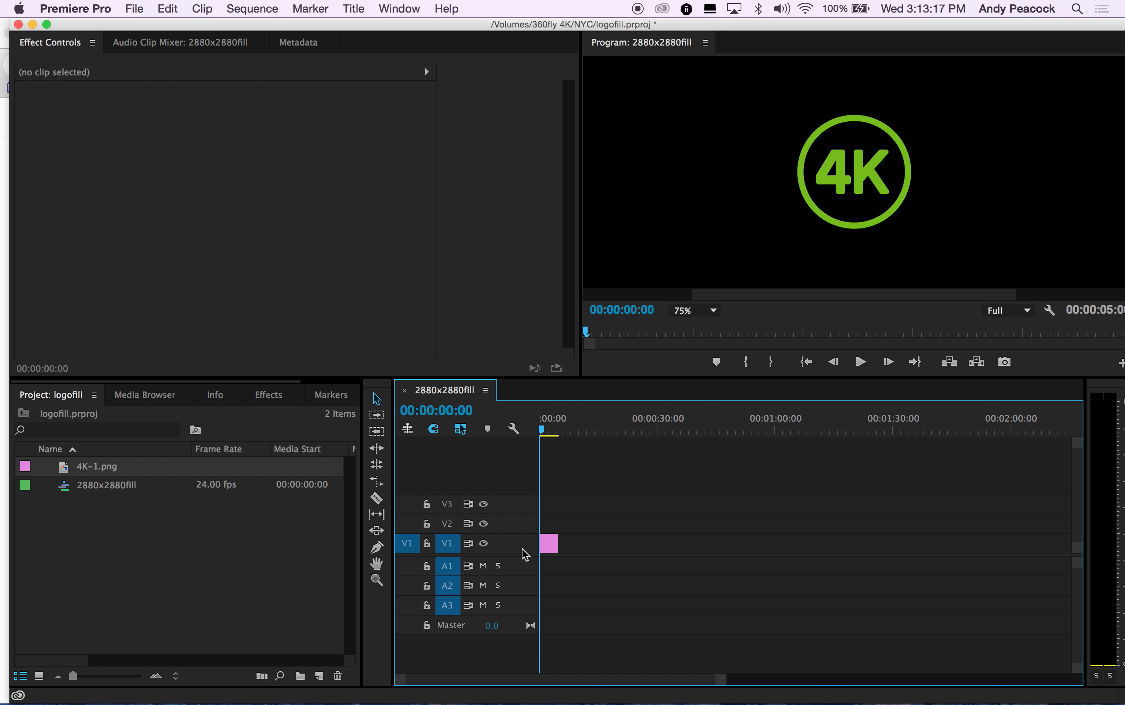
{"action": "left_click", "coordinate": [713, 310]}
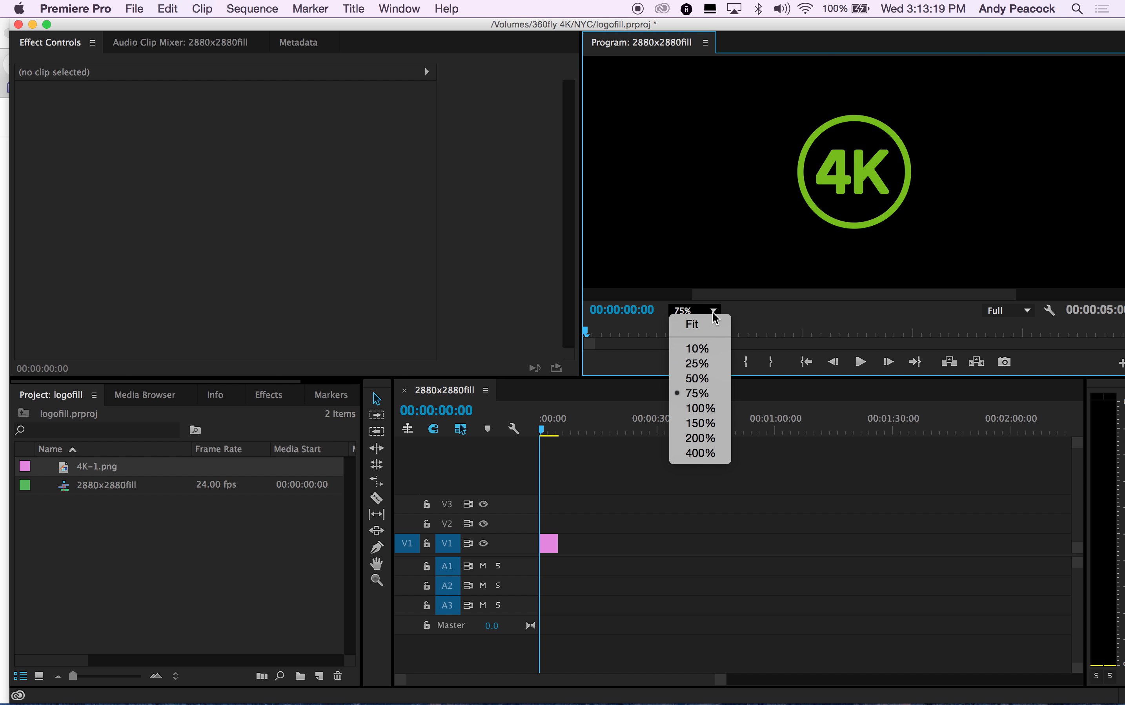
{"action": "left_click", "coordinate": [702, 333]}
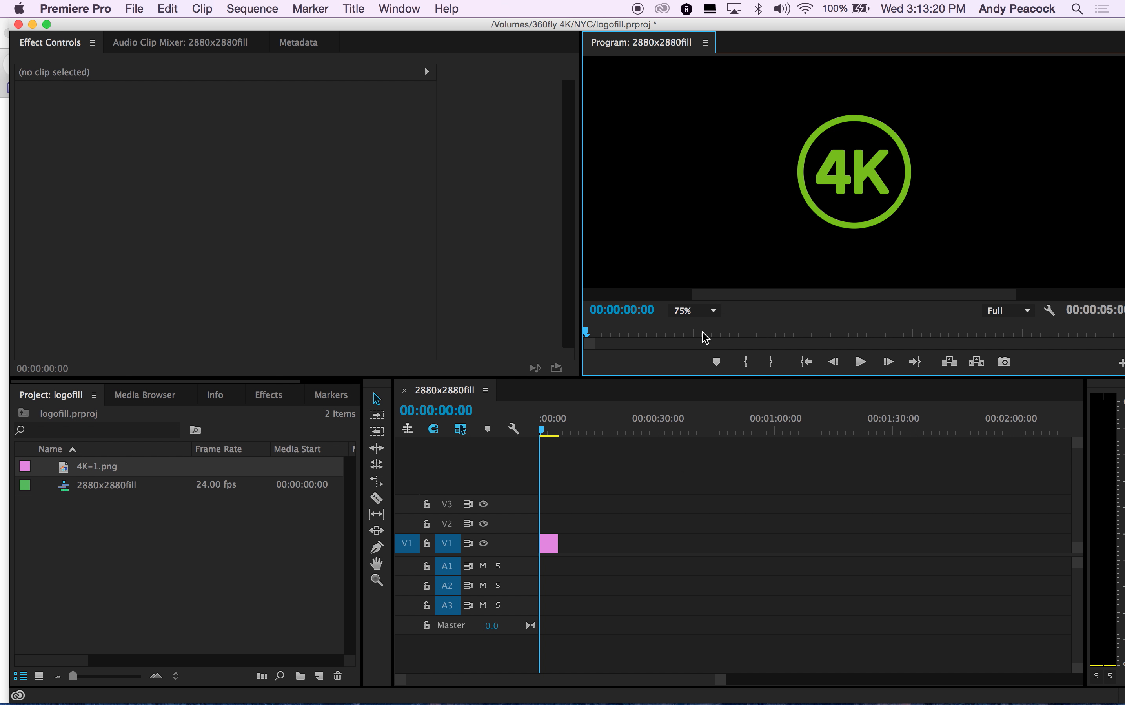
{"action": "left_click", "coordinate": [713, 310]}
{"action": "left_click", "coordinate": [696, 322]}
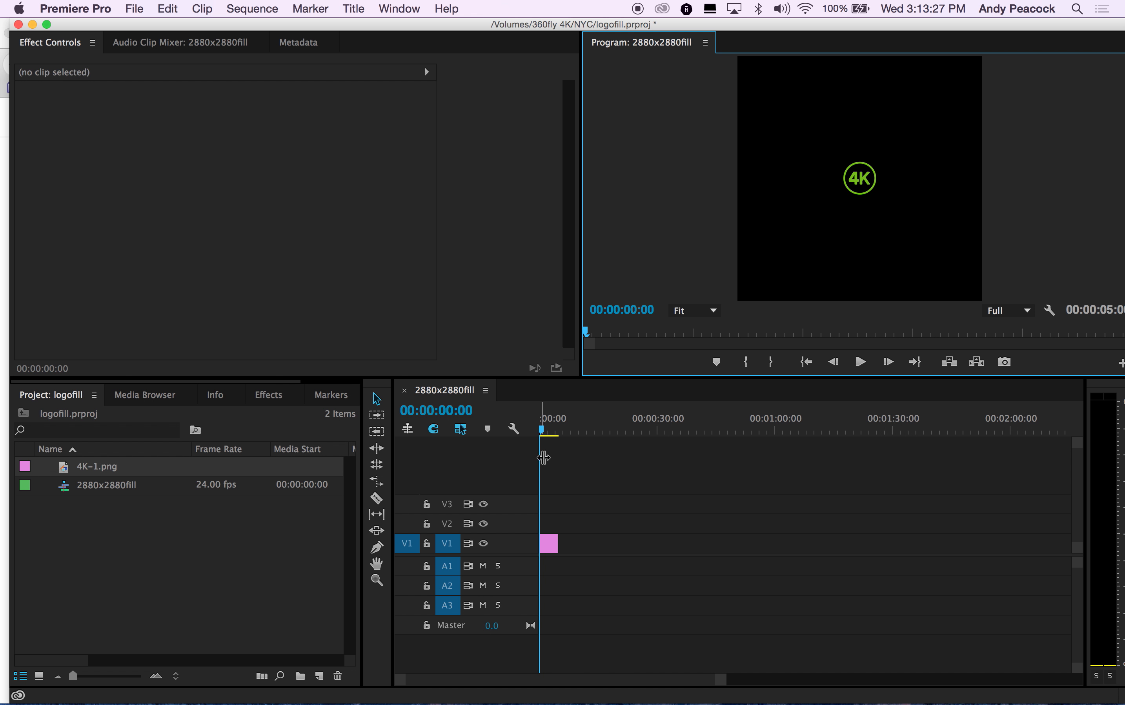
{"action": "left_click_drag", "start_coordinate": [547, 432], "coordinate": [513, 429]}
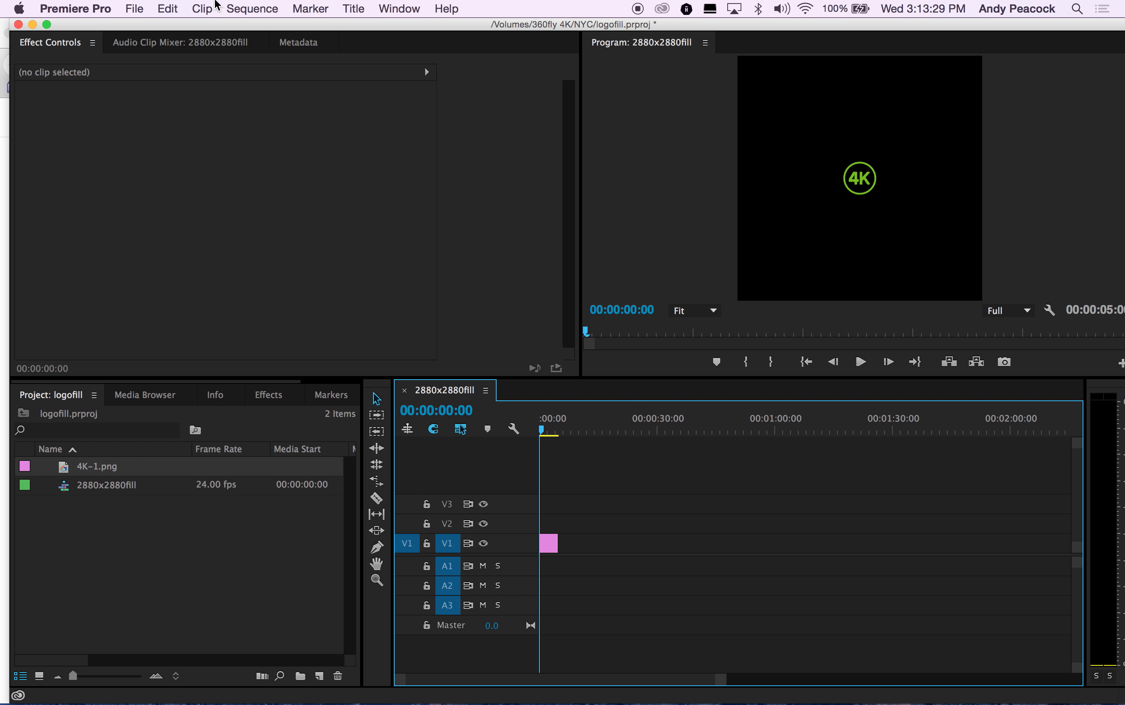
Step: Open the media export settings for the sequence and enable Render at Maximum Depth
{"action": "left_click", "coordinate": [134, 8]}
{"action": "mouse_move", "coordinate": [279, 422]}
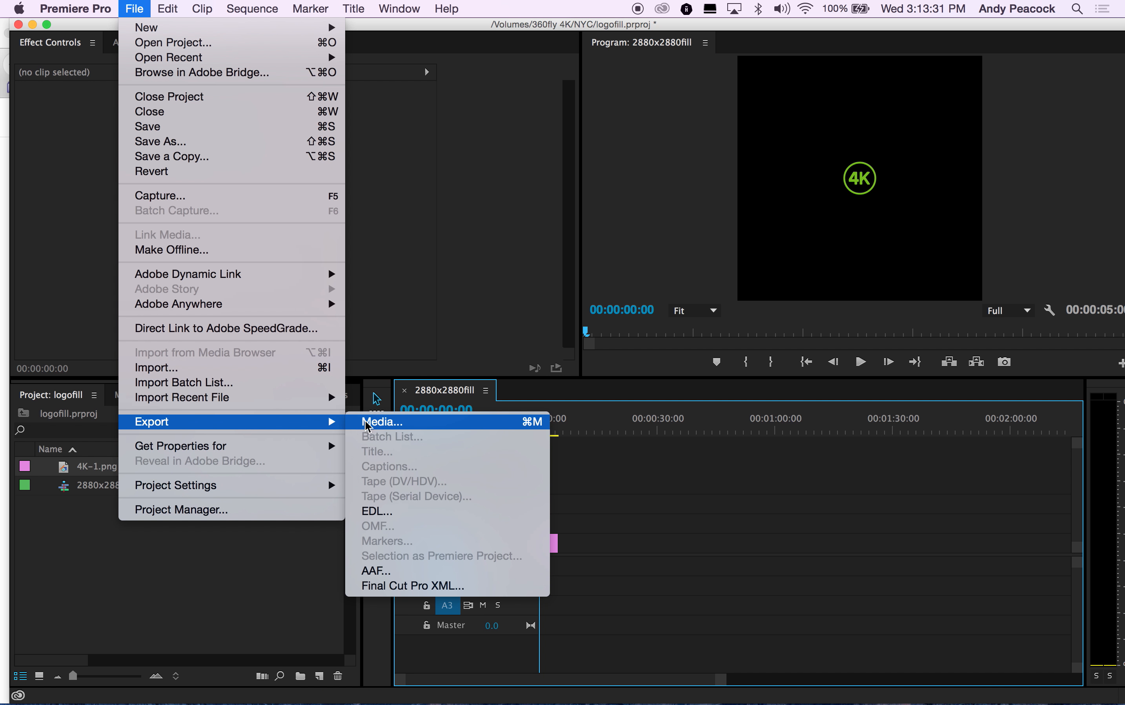
{"action": "left_click", "coordinate": [368, 422]}
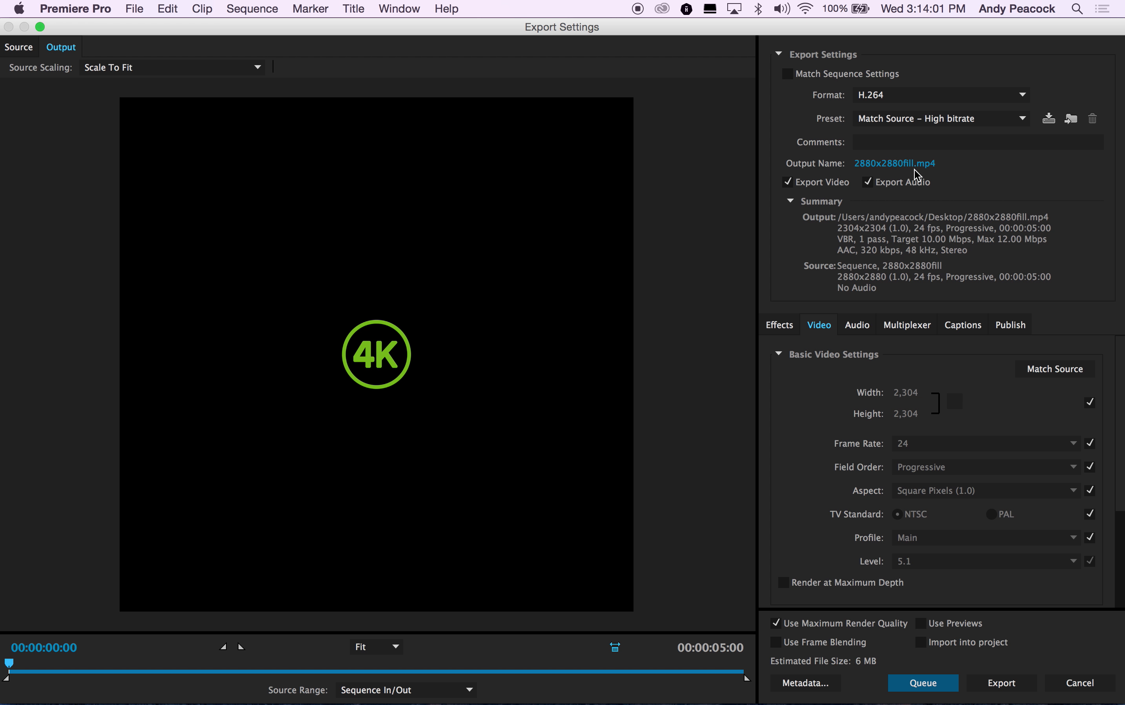
{"action": "left_click", "coordinate": [784, 584]}
Step: Export the H.264 file with VBR, 2 pass bitrate encoding and a target bitrate of about 22.28 Mbps
{"action": "scroll", "coordinate": [787, 589], "scroll_direction": "down", "scroll_amount": 5}
{"action": "left_click", "coordinate": [914, 486]}
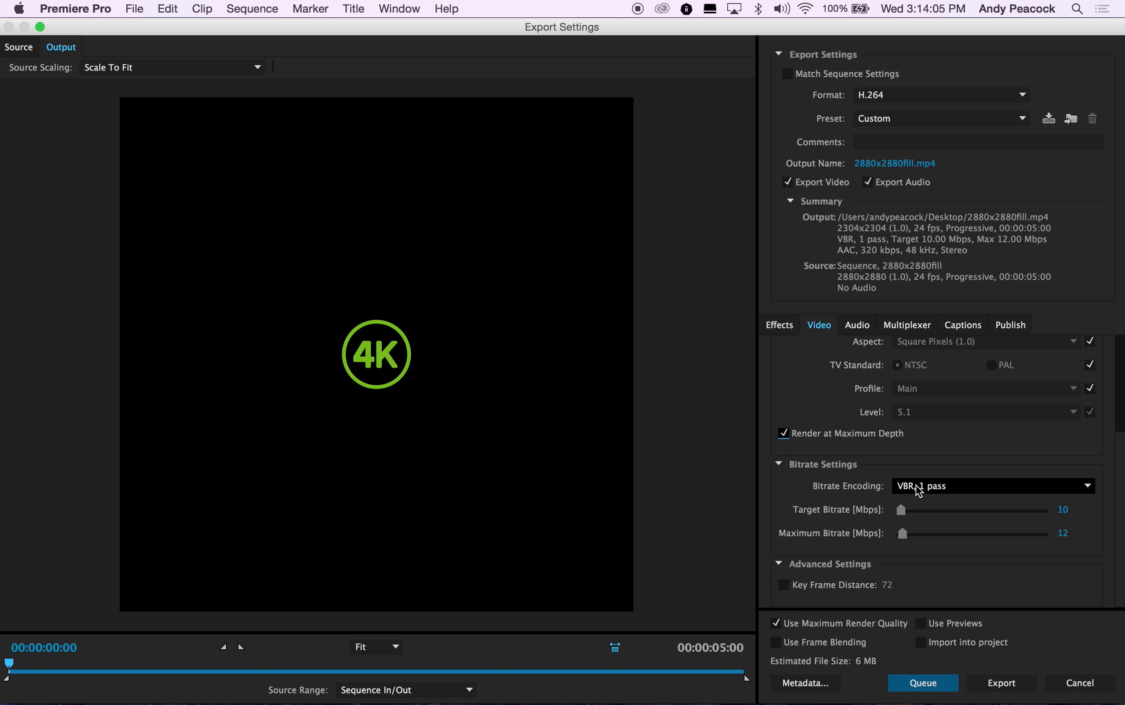
{"action": "left_click", "coordinate": [917, 530]}
{"action": "left_click_drag", "start_coordinate": [900, 510], "coordinate": [908, 512]}
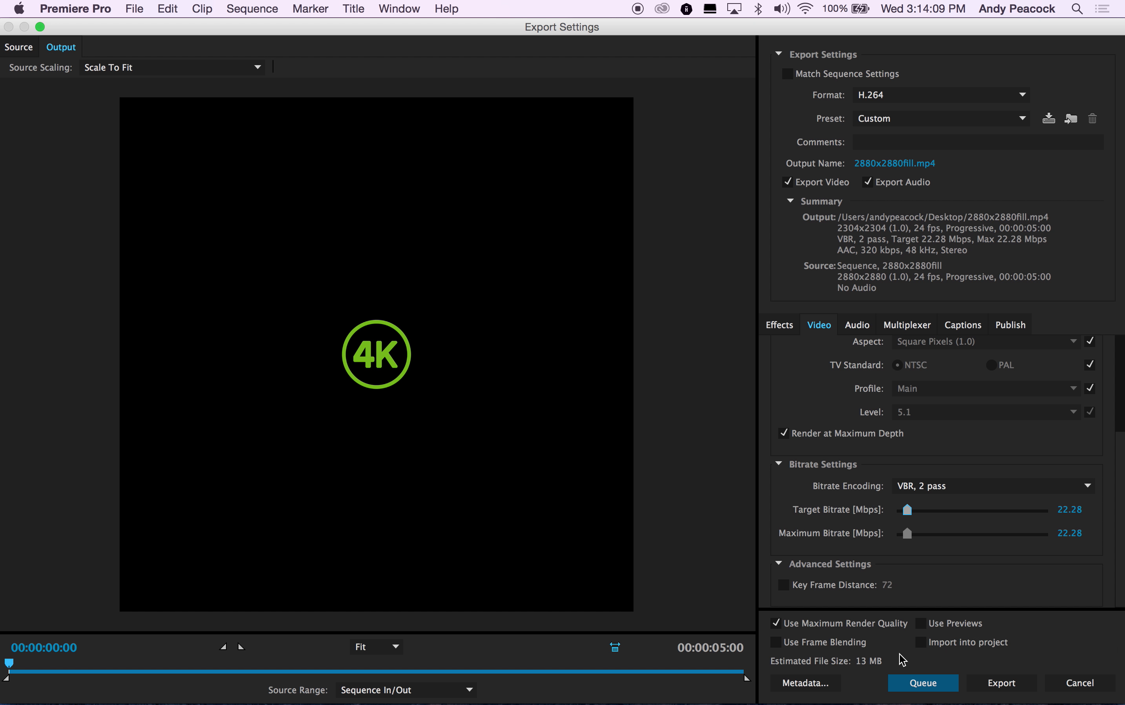
{"action": "left_click", "coordinate": [994, 682]}
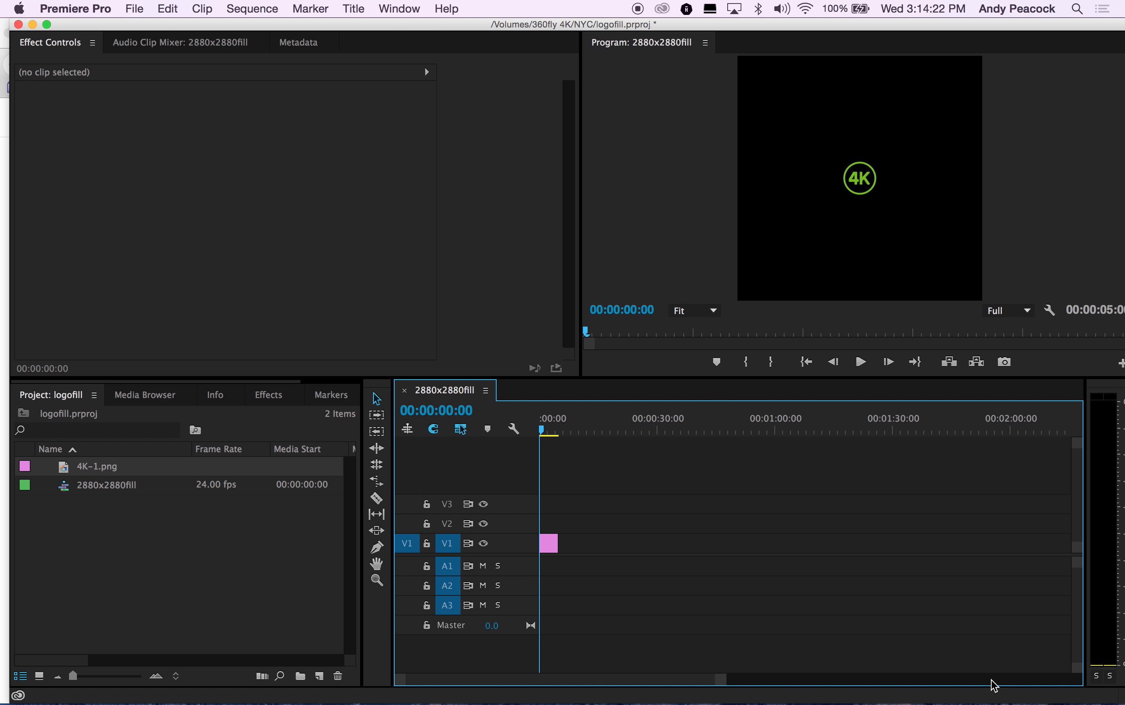
Step: Hide Premiere Pro and the browser window to bring the desktop and 360fly Director forward
{"action": "left_click", "coordinate": [75, 8]}
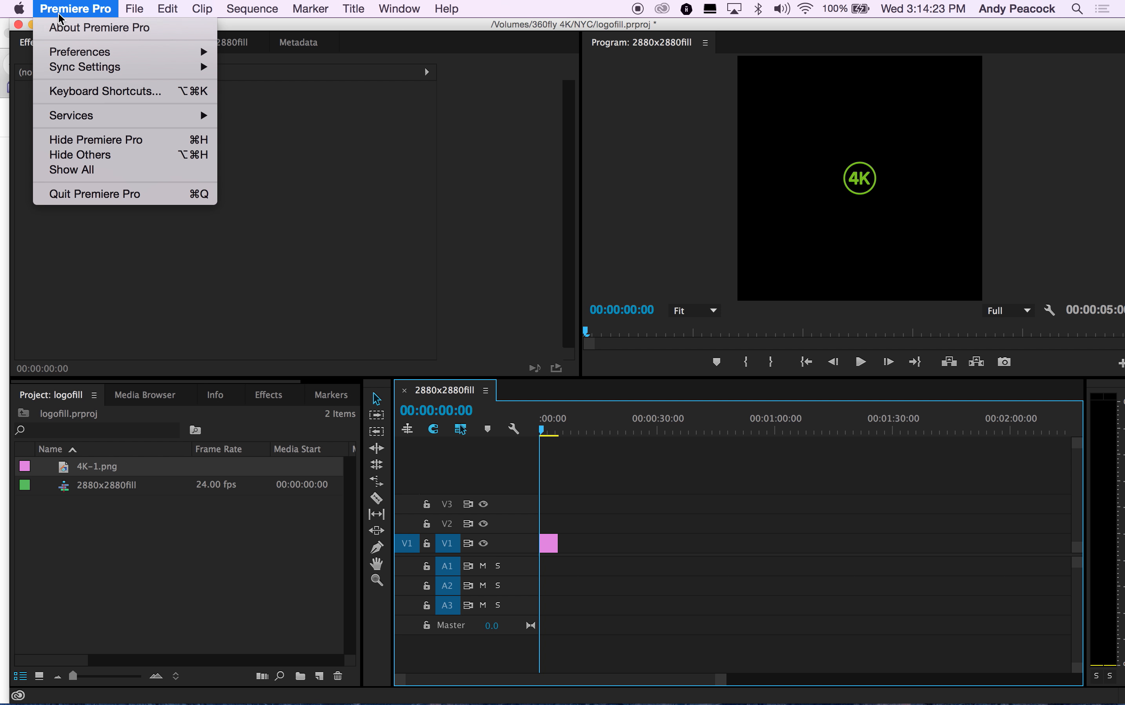
{"action": "left_click", "coordinate": [68, 141]}
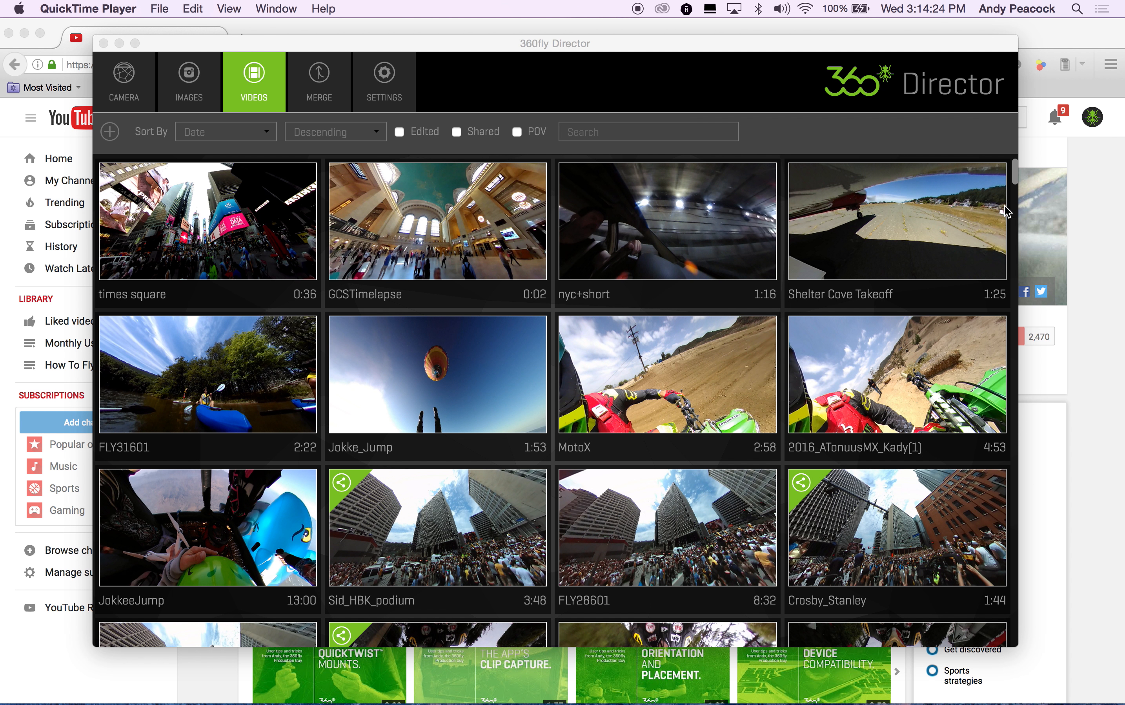
{"action": "left_click", "coordinate": [1037, 43]}
{"action": "left_click", "coordinate": [24, 33]}
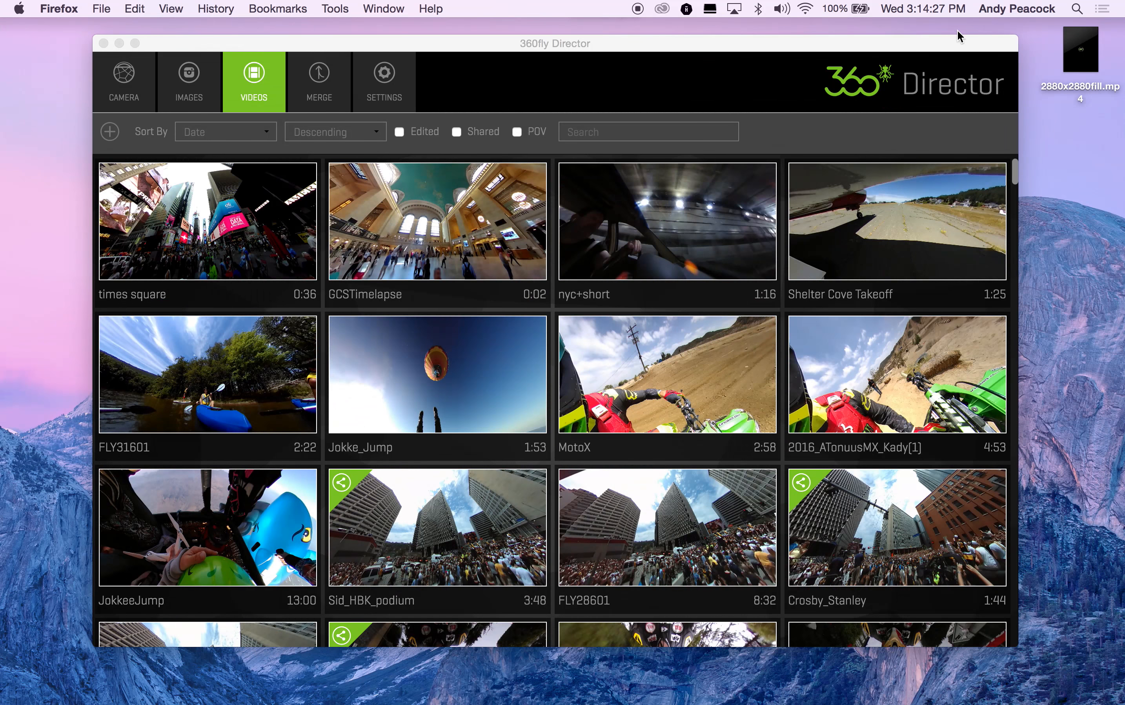
Step: Preview the exported 2880x2880fill.mp4 on the desktop with Quick Look and close the preview
{"action": "left_click", "coordinate": [1079, 51]}
{"action": "key", "text": "space"}
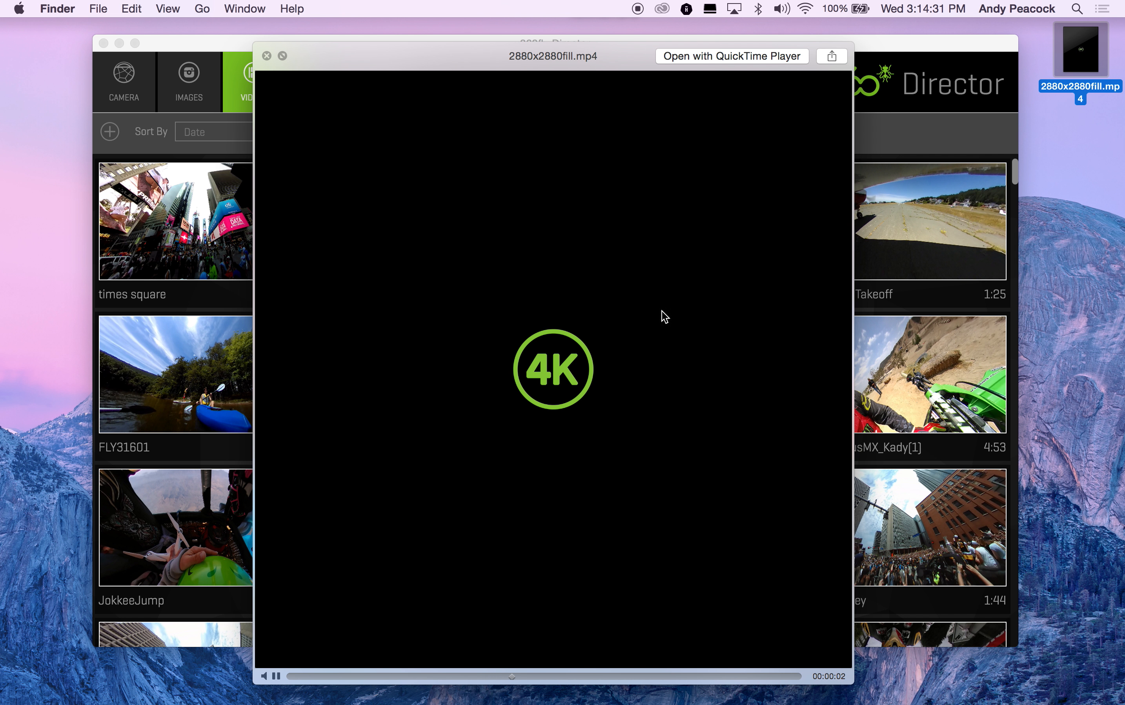
{"action": "left_click", "coordinate": [266, 56]}
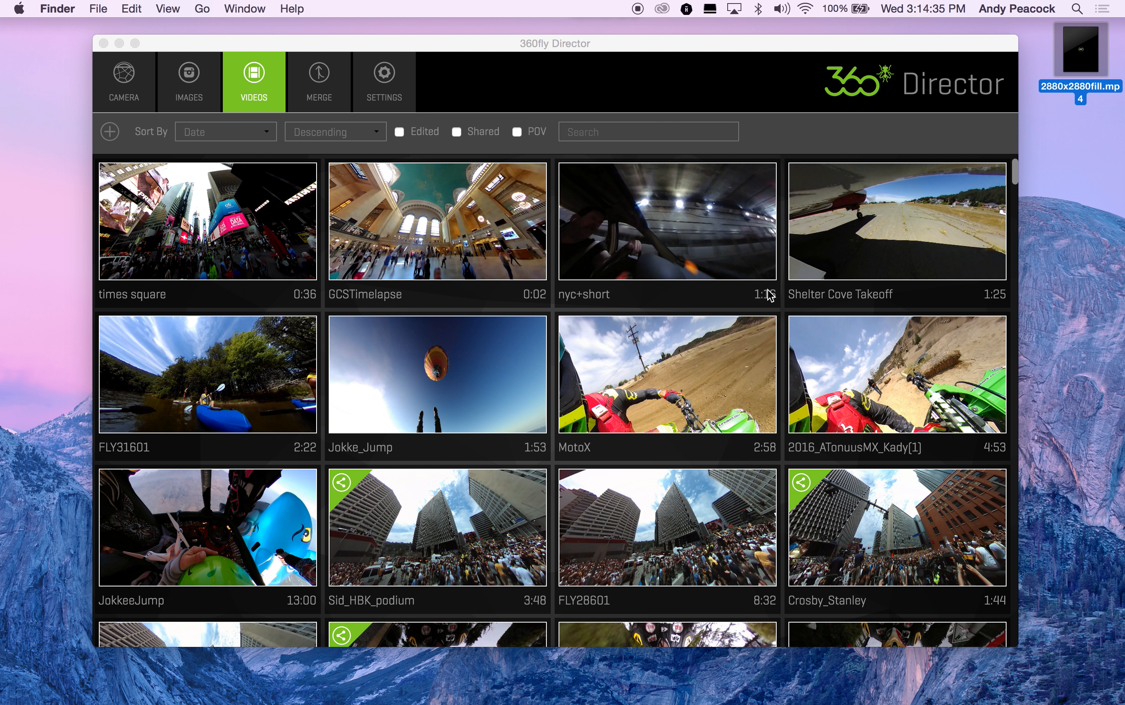
Step: Import 2880x2880fill.mp4 into the 360fly Director video library
{"action": "left_click_drag", "start_coordinate": [1071, 70], "coordinate": [586, 350]}
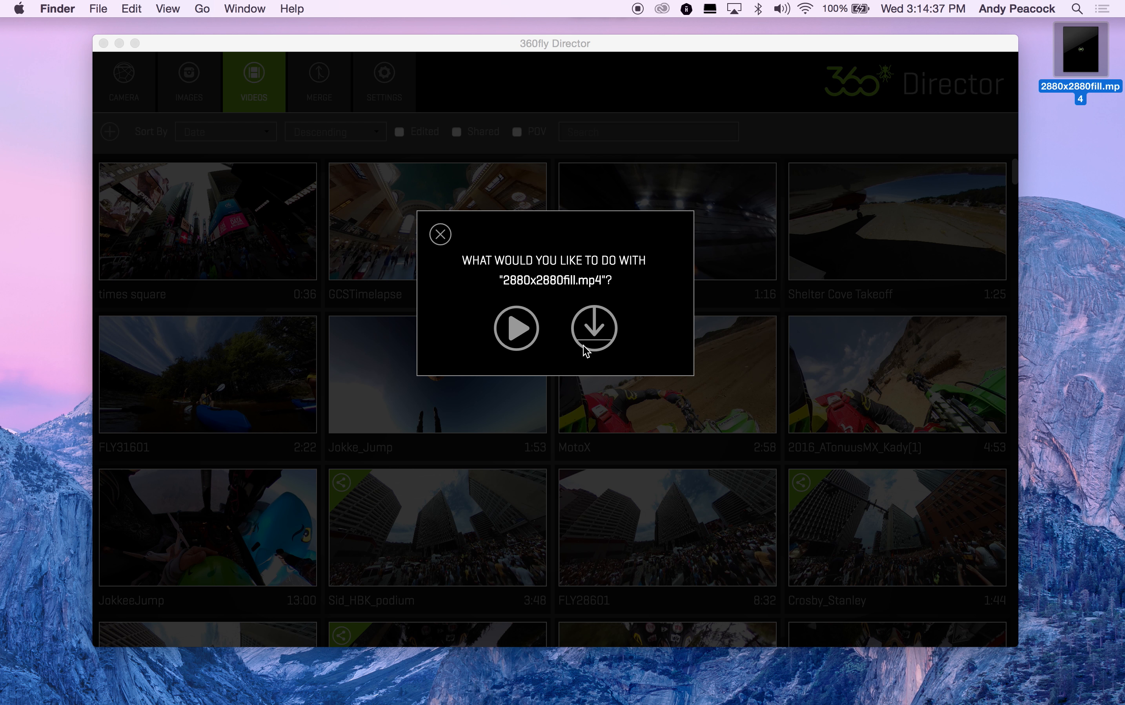
{"action": "left_click", "coordinate": [595, 329]}
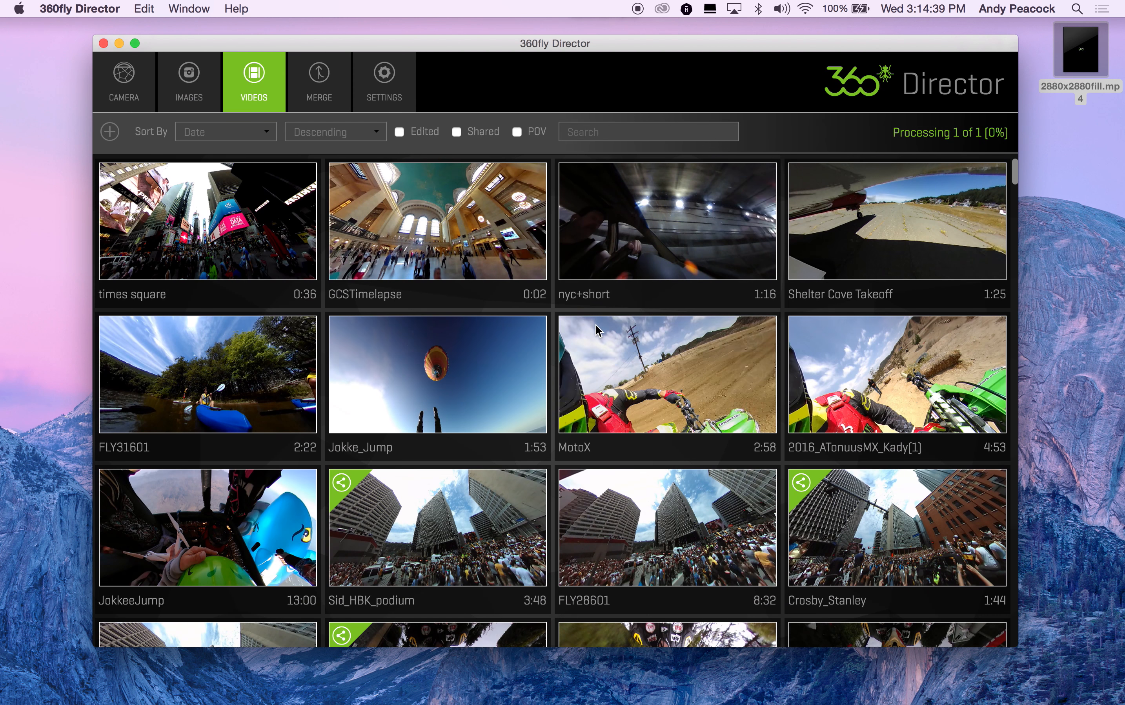
{"action": "mouse_move", "coordinate": [598, 330]}
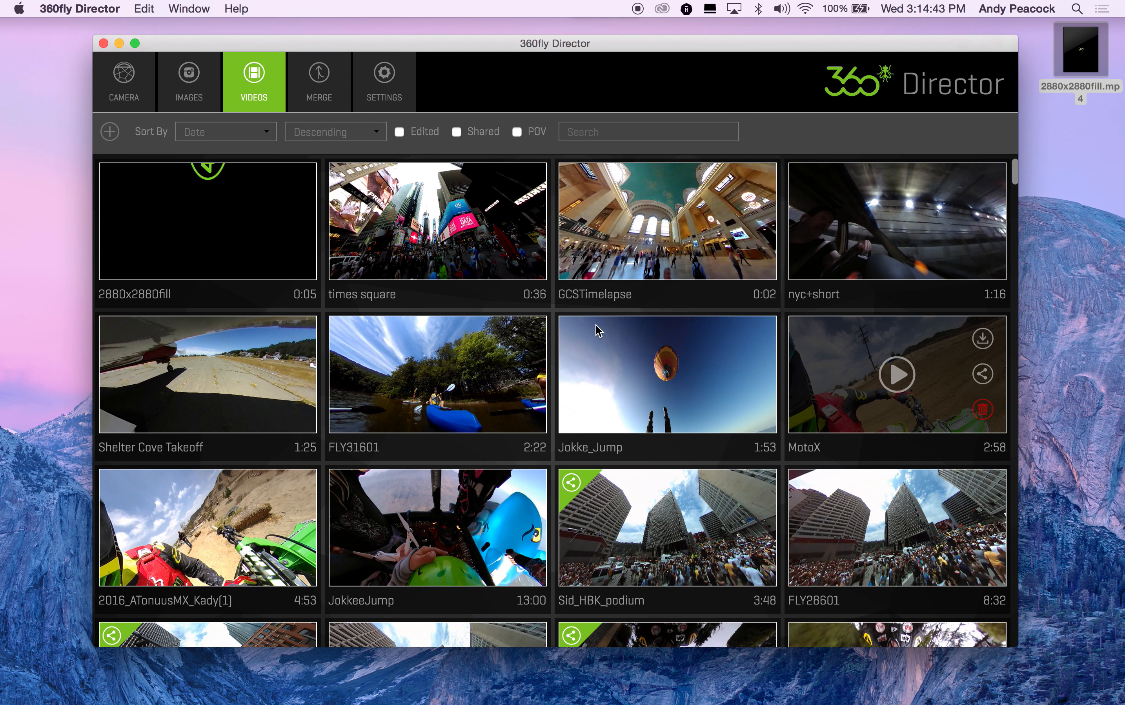
Step: Open the 2880x2880fill video and insert projection data through Projection Change
{"action": "left_click", "coordinate": [203, 218]}
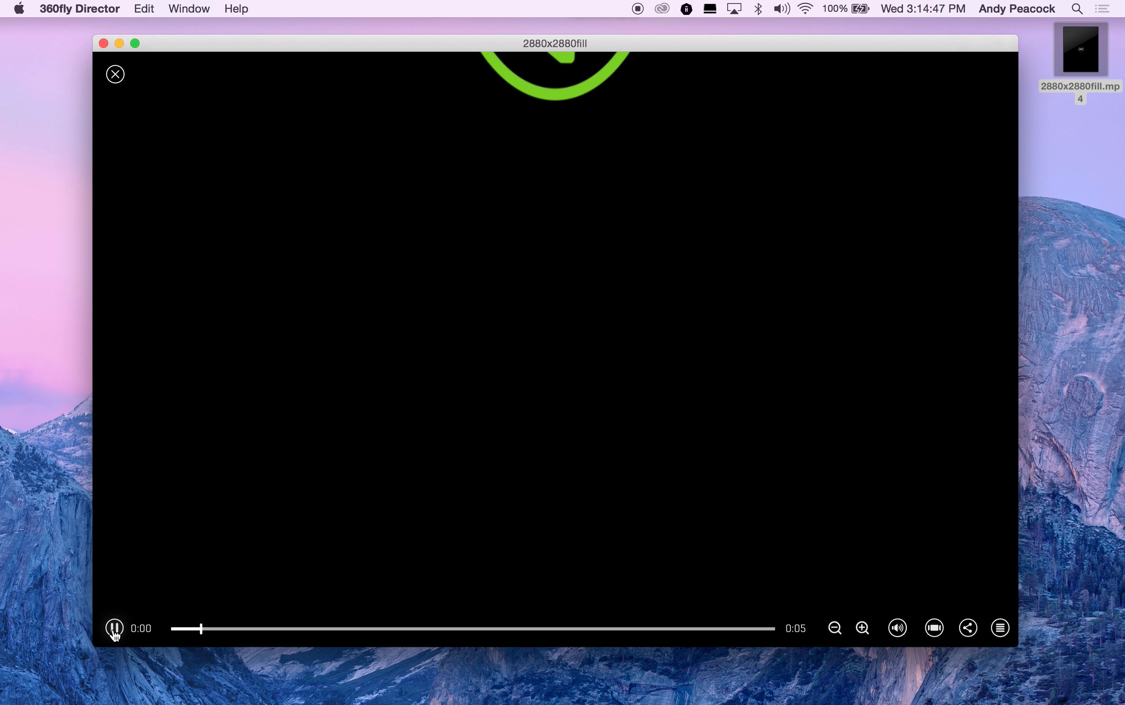
{"action": "left_click", "coordinate": [115, 629]}
{"action": "left_click", "coordinate": [1001, 628]}
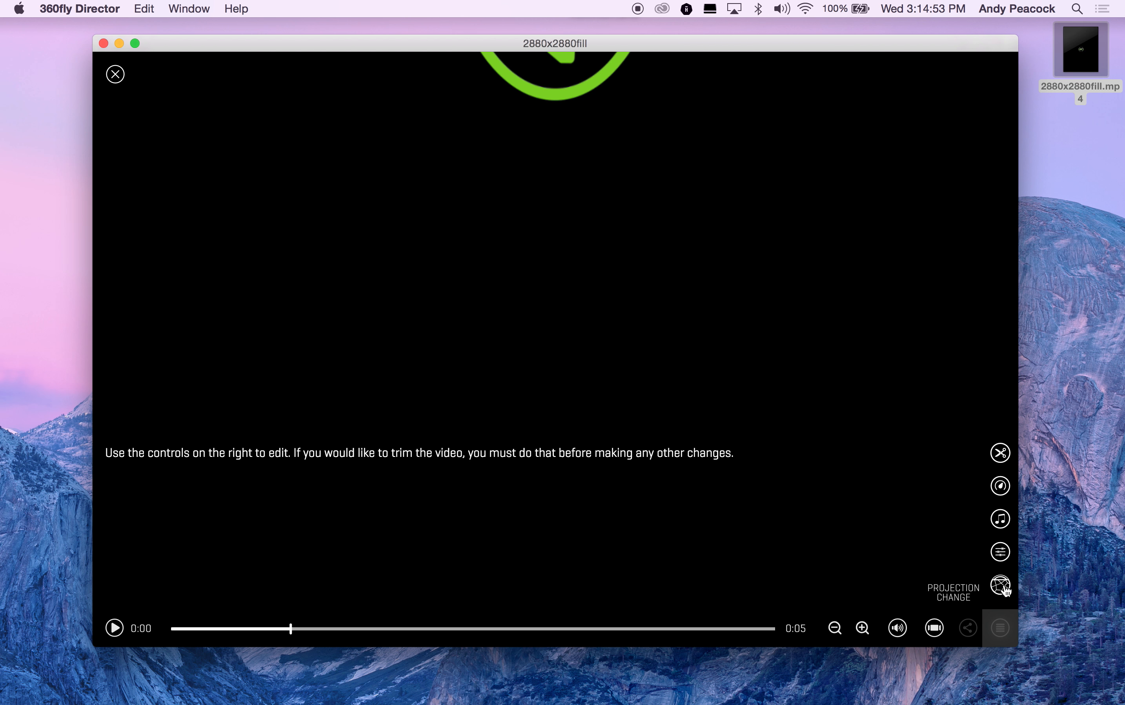
{"action": "left_click", "coordinate": [1001, 588]}
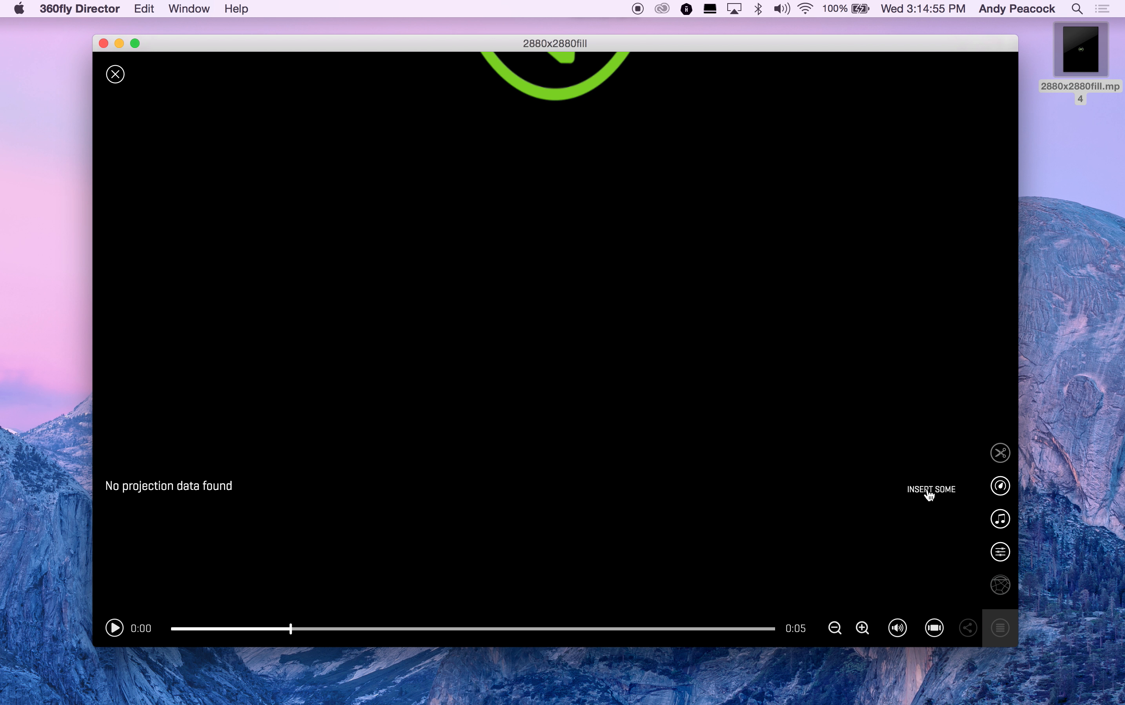
{"action": "left_click", "coordinate": [926, 490]}
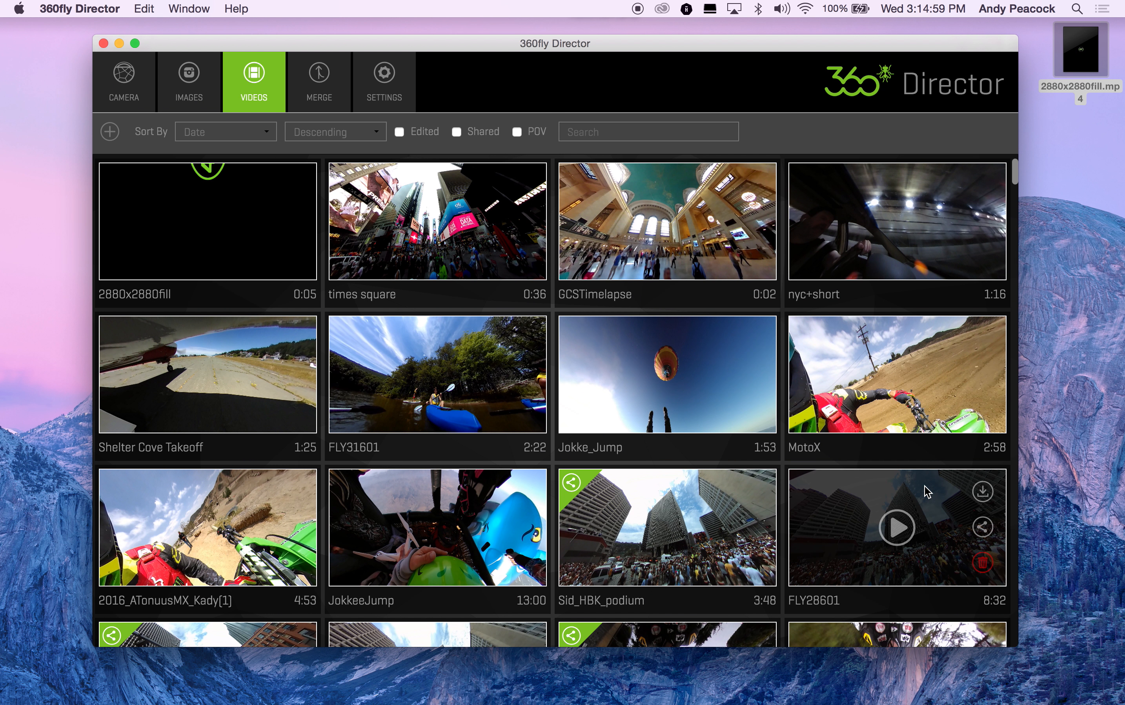
Step: Reopen the 2880x2880fill video and save its projection as Lens Down
{"action": "mouse_move", "coordinate": [152, 203]}
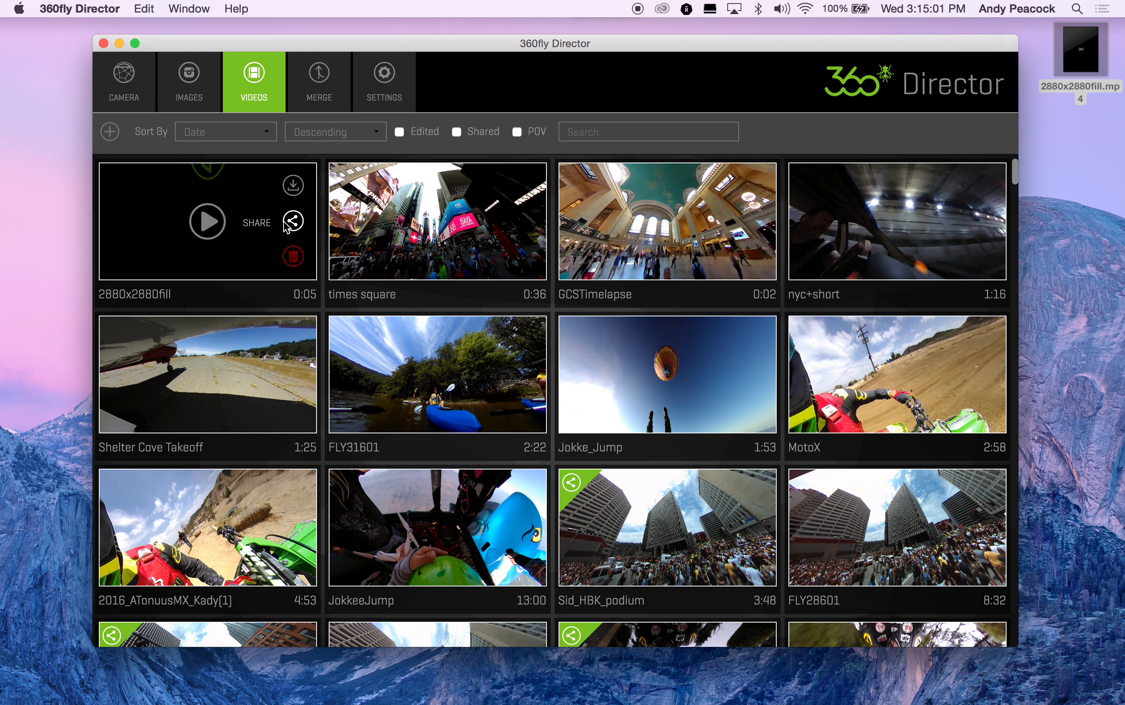
{"action": "left_click", "coordinate": [208, 223]}
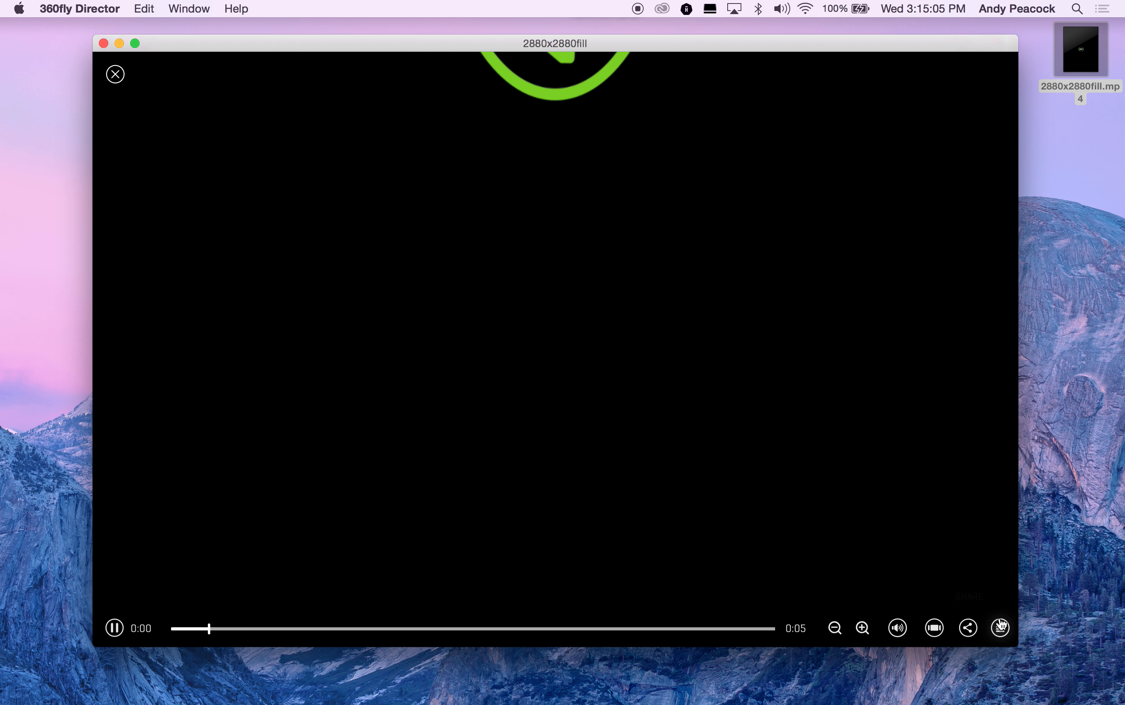
{"action": "left_click", "coordinate": [1000, 628]}
{"action": "left_click", "coordinate": [1001, 585]}
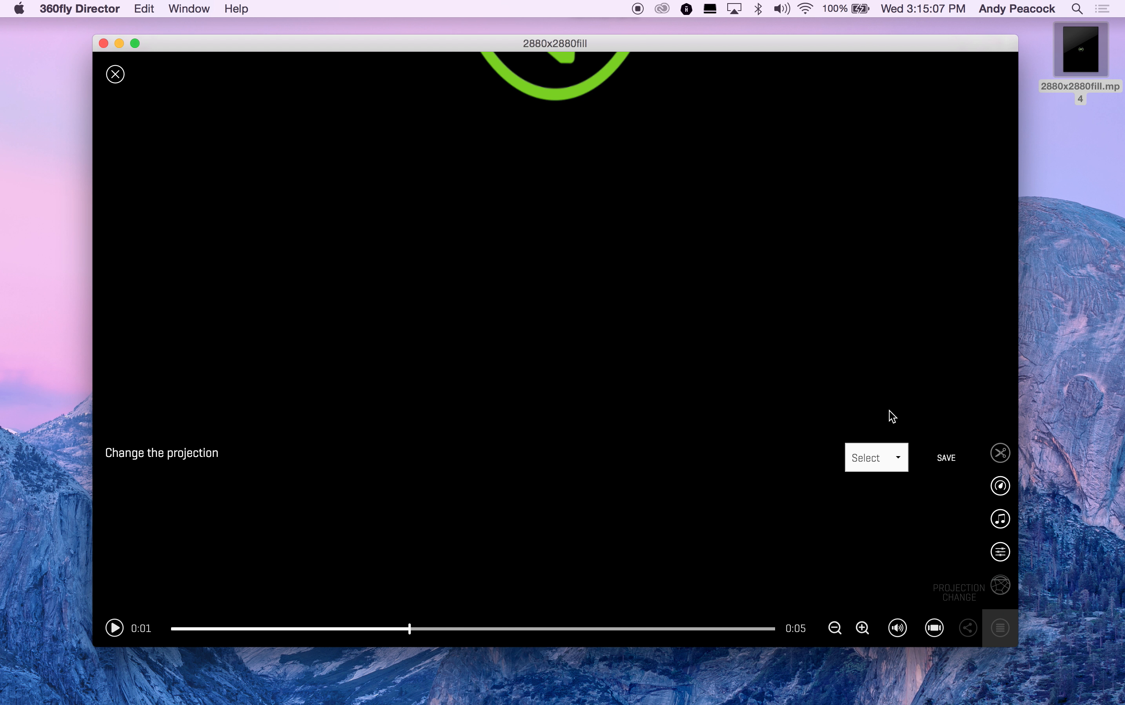
{"action": "left_click", "coordinate": [898, 459]}
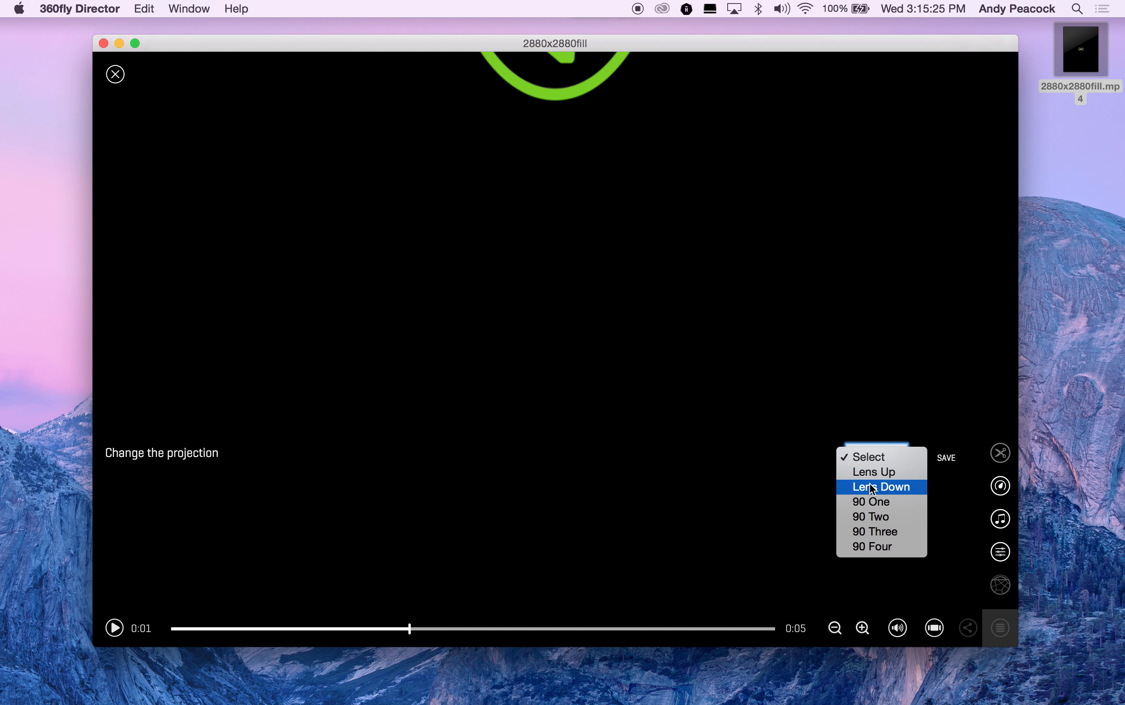
{"action": "left_click", "coordinate": [883, 489]}
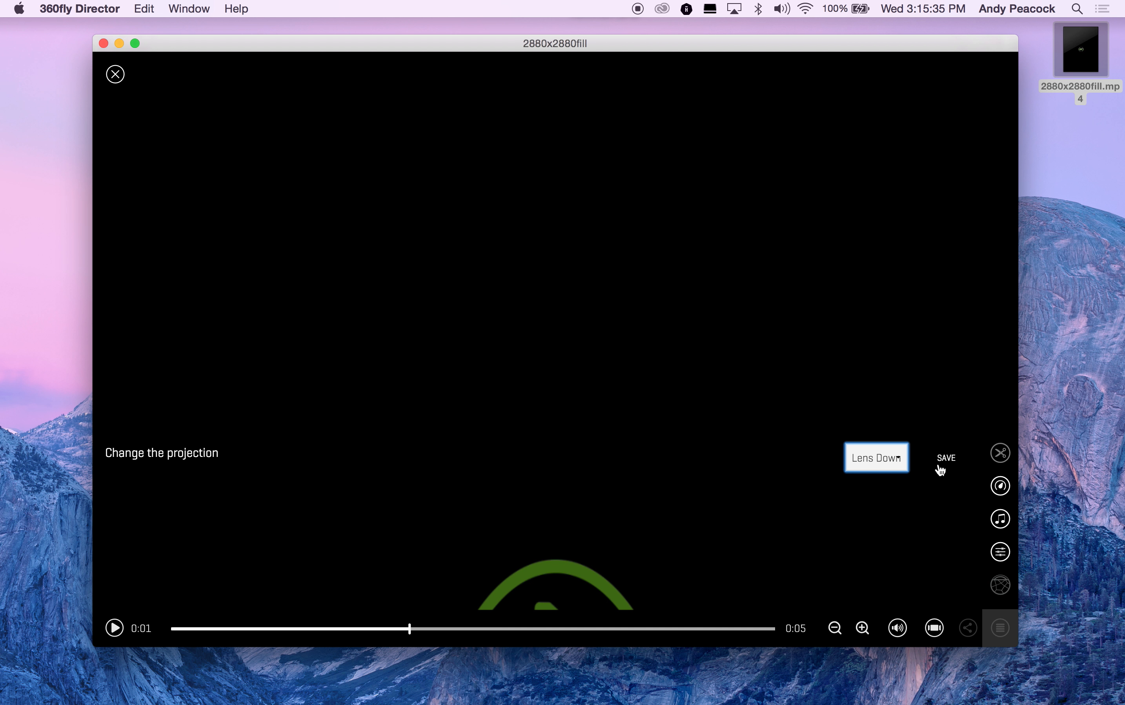
{"action": "left_click", "coordinate": [946, 459]}
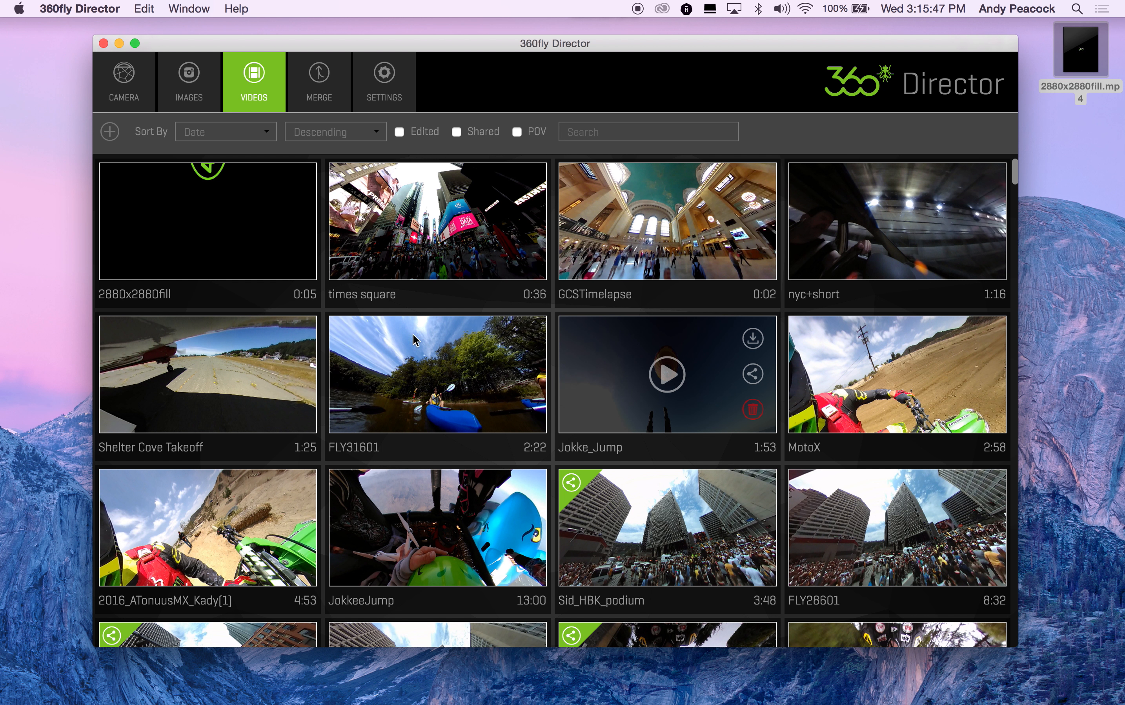
Step: Set the social export resolution to 3840 x 1920 in the settings and return to the video library
{"action": "mouse_move", "coordinate": [271, 230]}
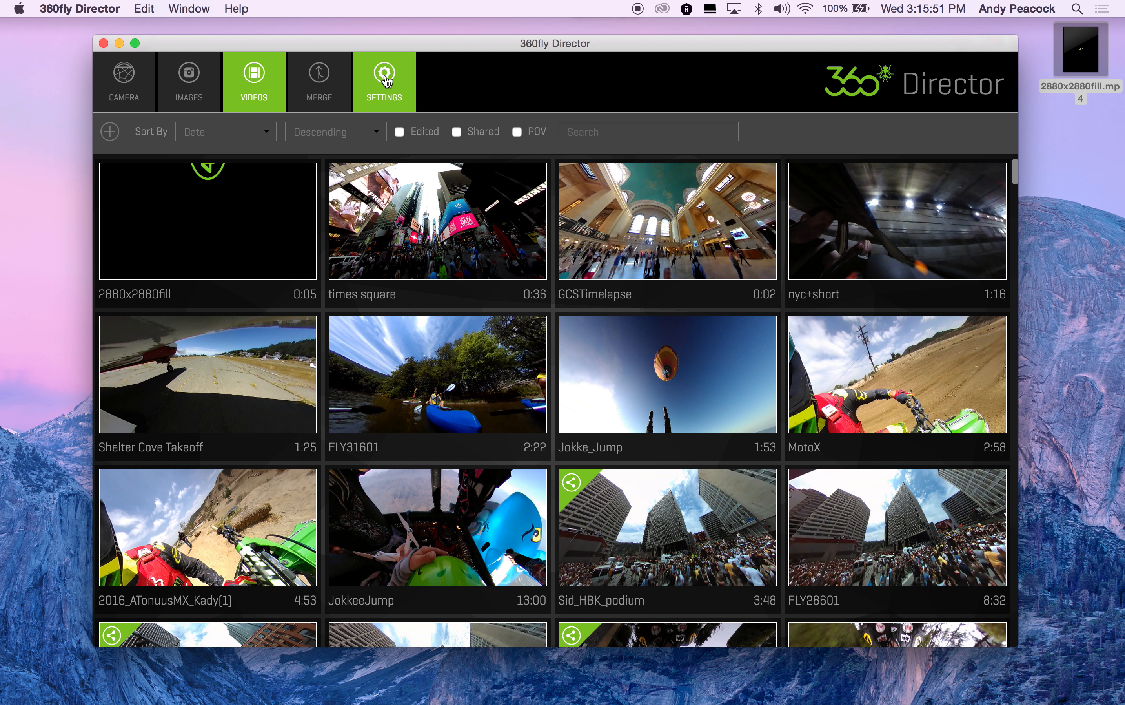
{"action": "left_click", "coordinate": [379, 95]}
{"action": "left_click", "coordinate": [695, 260]}
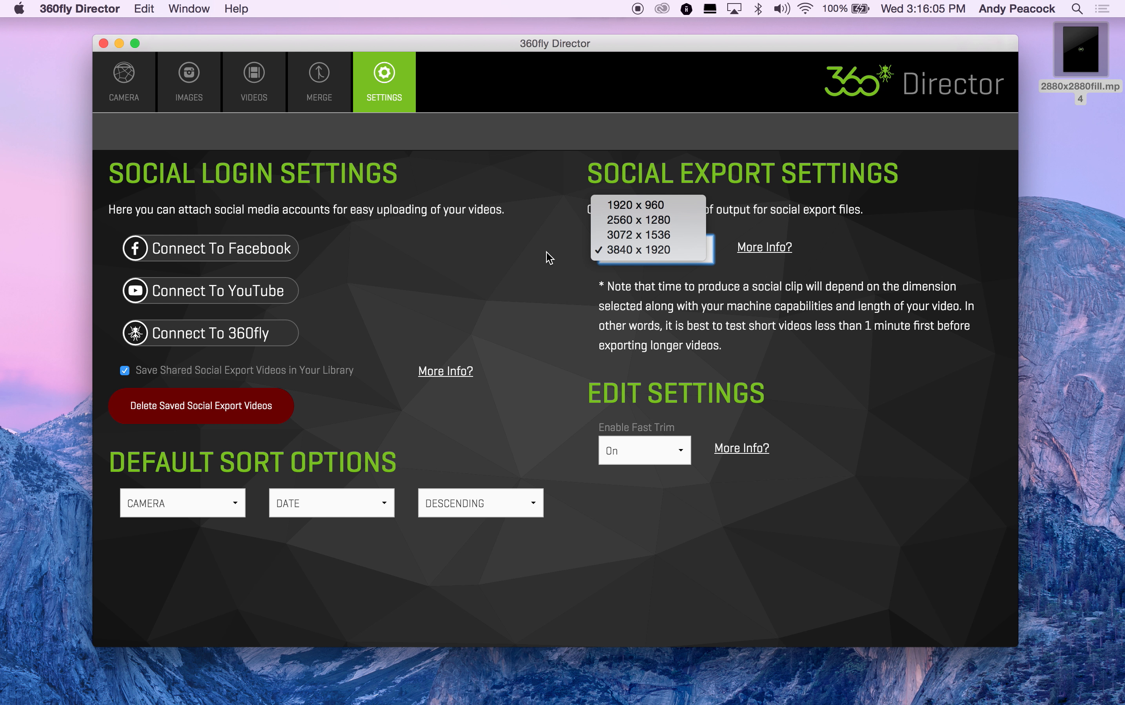
{"action": "left_click", "coordinate": [613, 252]}
{"action": "left_click", "coordinate": [254, 105]}
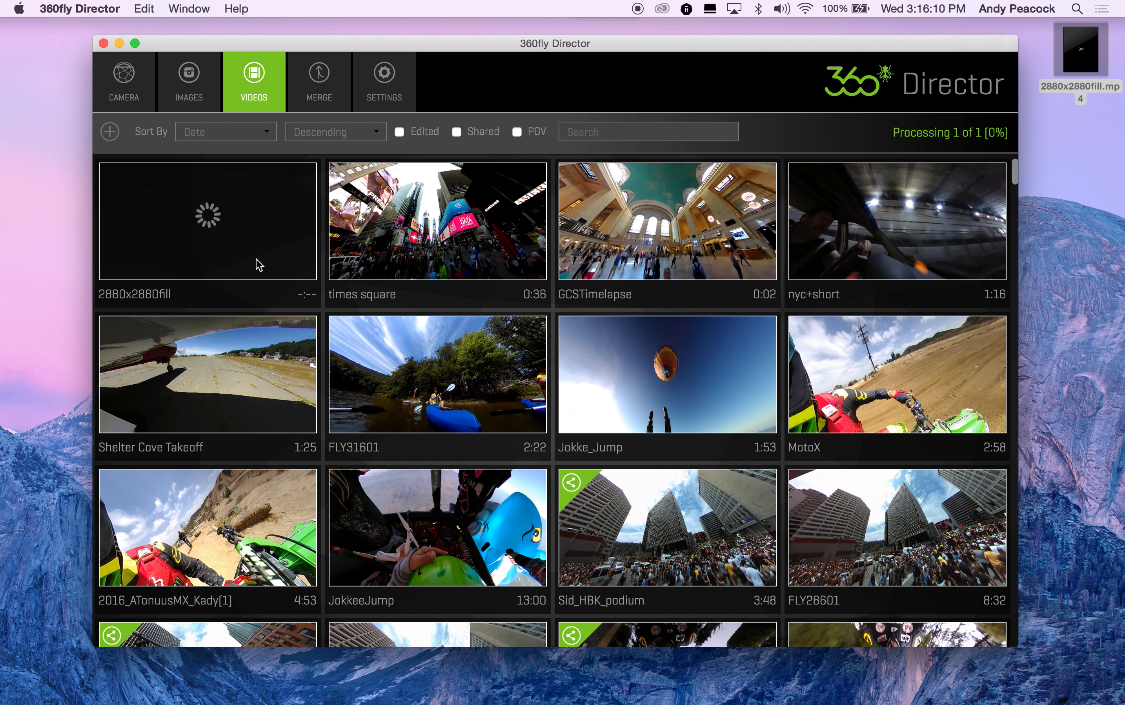
Step: Share the 2880x2880fill video as an export to the Desktop folder and close the completion dialog
{"action": "mouse_move", "coordinate": [290, 254]}
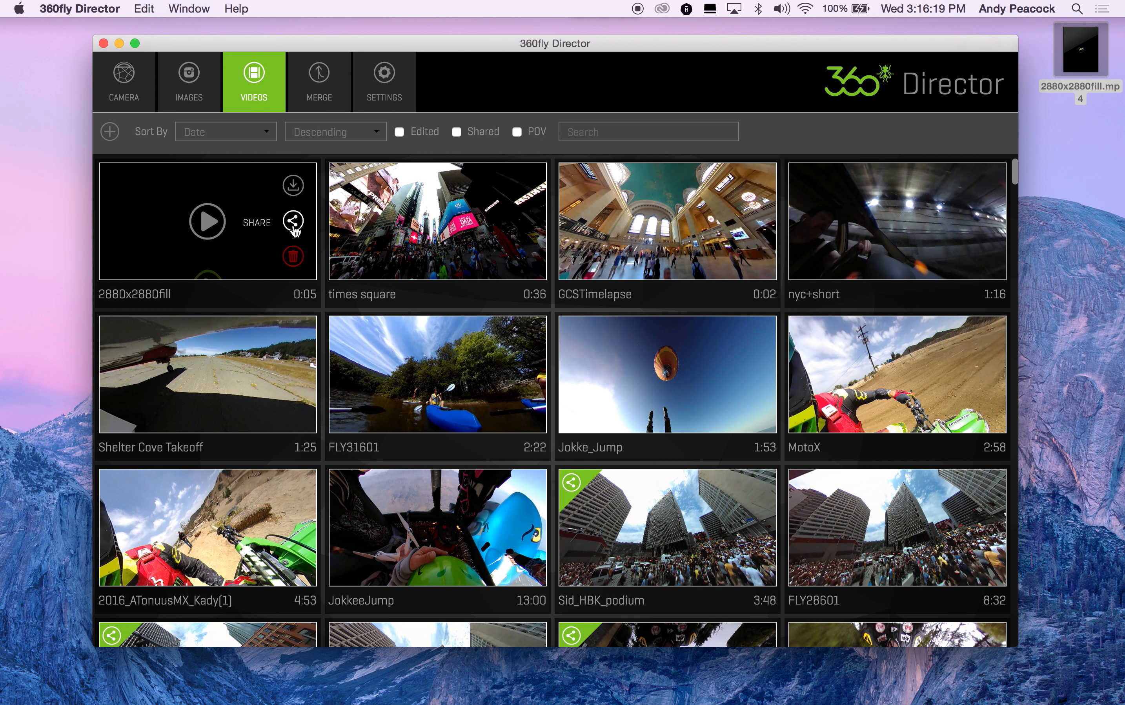
{"action": "left_click", "coordinate": [293, 223]}
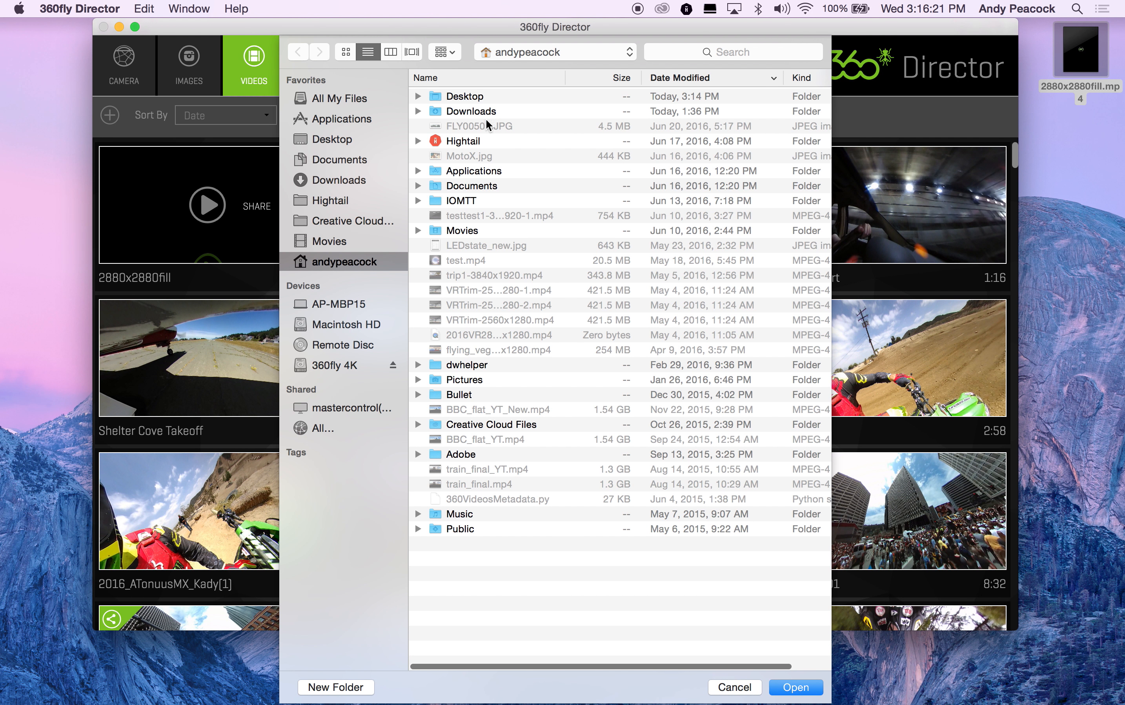
{"action": "double_click", "coordinate": [468, 97]}
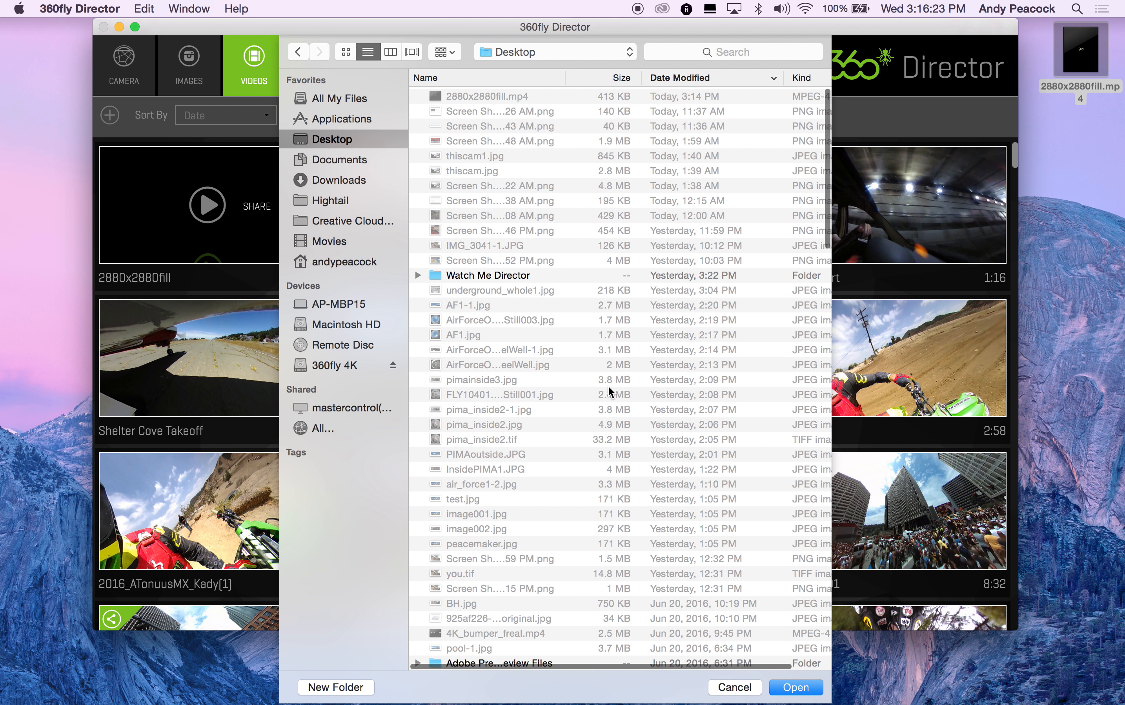
{"action": "left_click", "coordinate": [795, 681]}
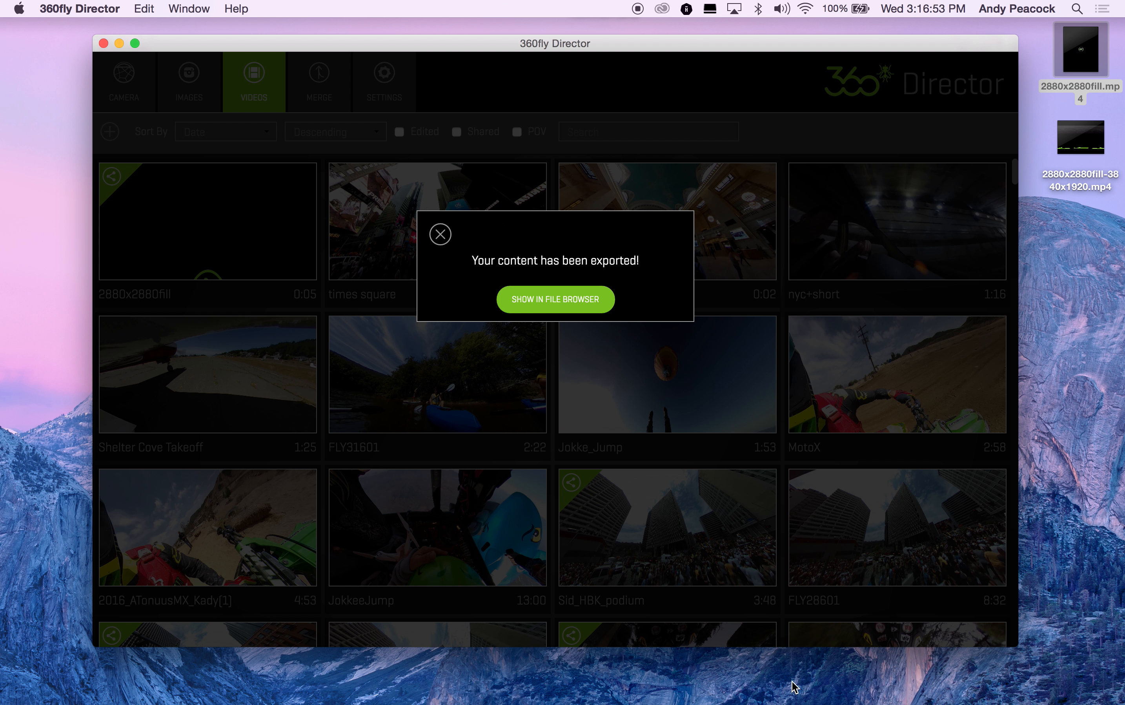
{"action": "left_click", "coordinate": [434, 238]}
Step: Preview the exported 2880x2880fill-3840x1920.mp4 on the desktop with Quick Look and close the preview
{"action": "left_click", "coordinate": [1090, 155]}
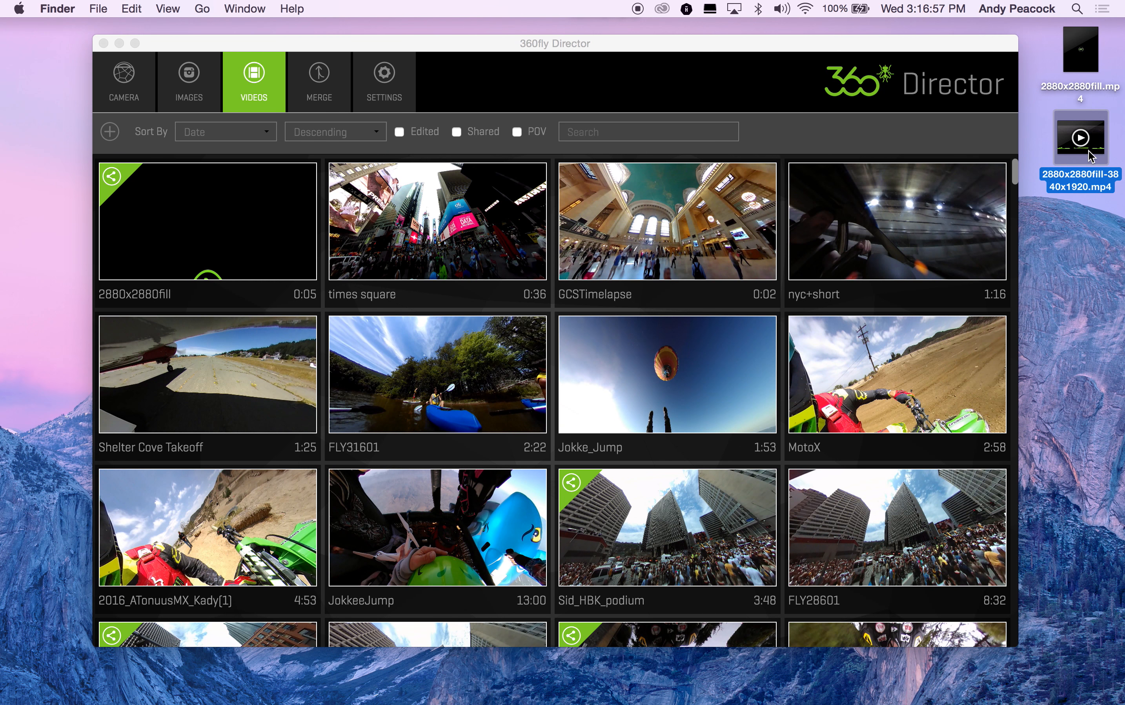
{"action": "key", "text": "space"}
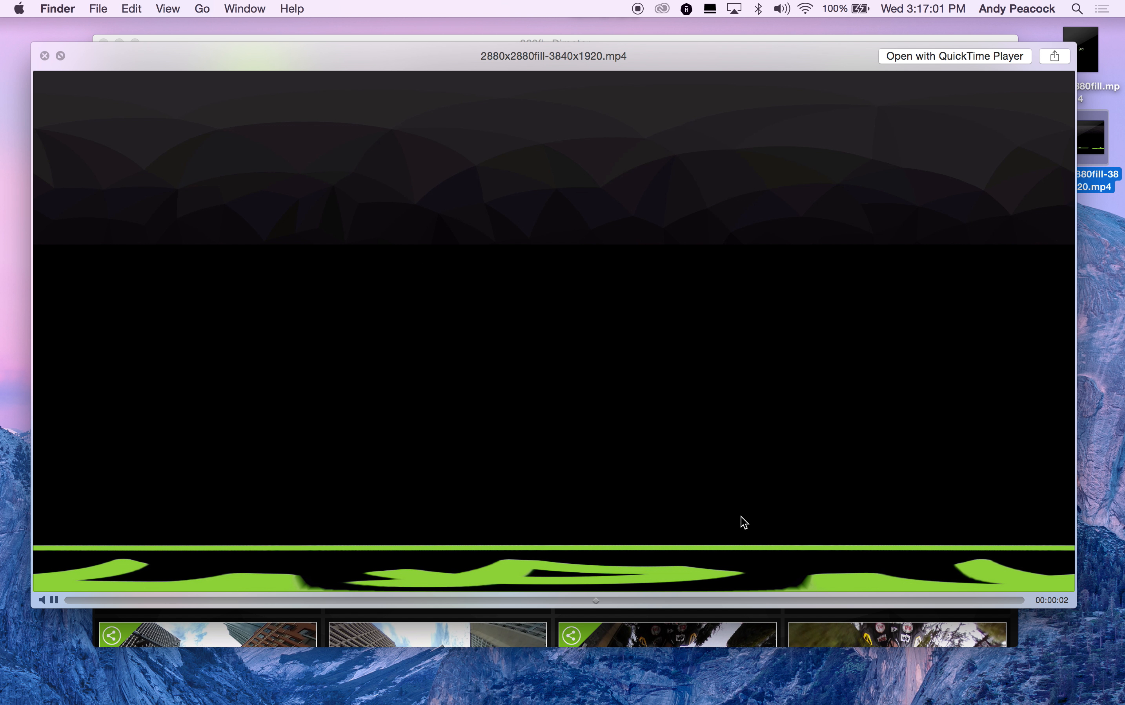
{"action": "left_click", "coordinate": [44, 56]}
Step: Switch to Premiere Pro and create a new sequence from the Custom 4K Equirectangular preset
{"action": "mouse_move", "coordinate": [555, 690]}
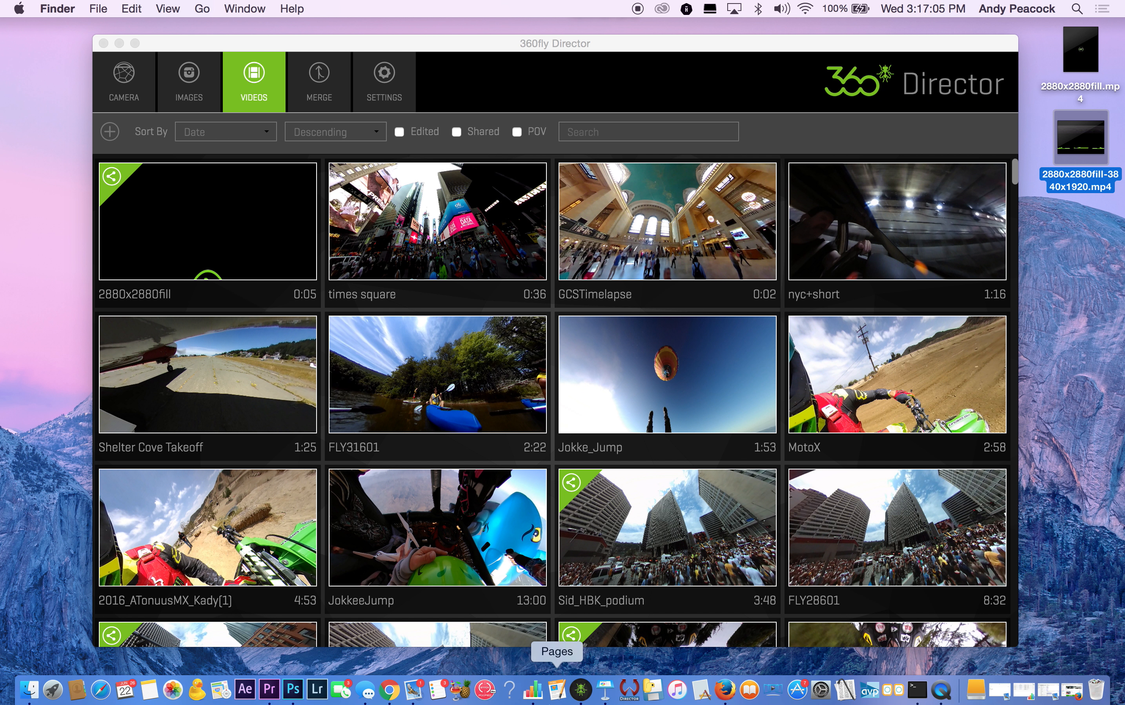
{"action": "left_click", "coordinate": [270, 689]}
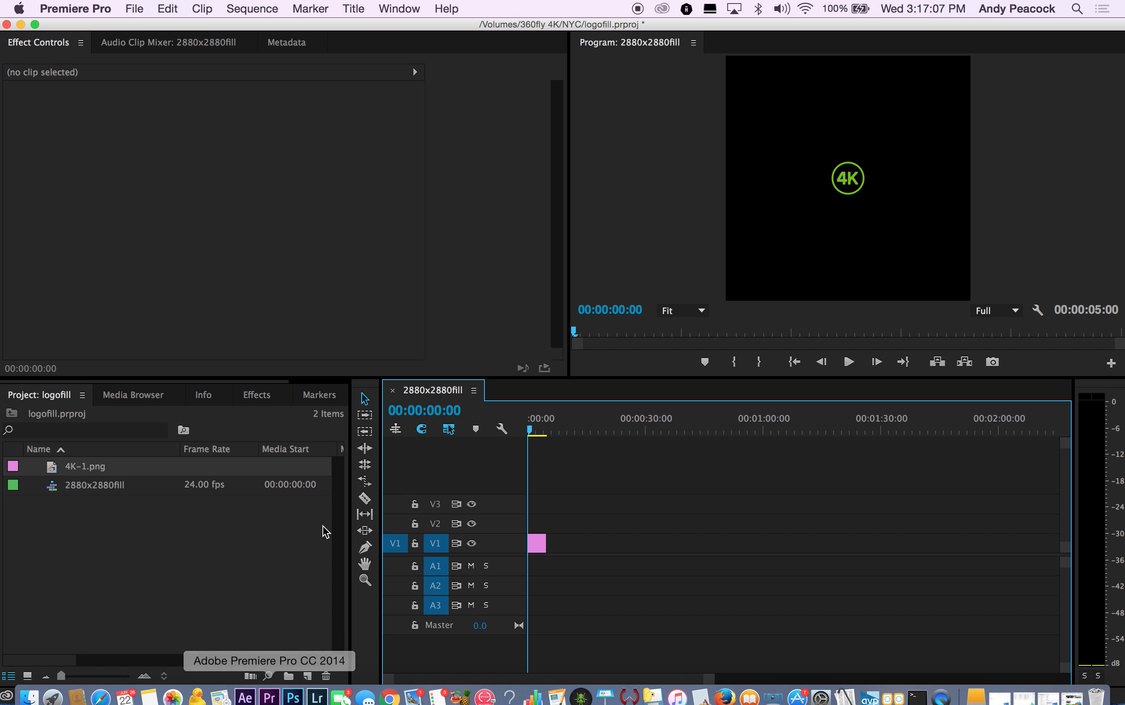
{"action": "left_click", "coordinate": [134, 8]}
{"action": "mouse_move", "coordinate": [145, 27]}
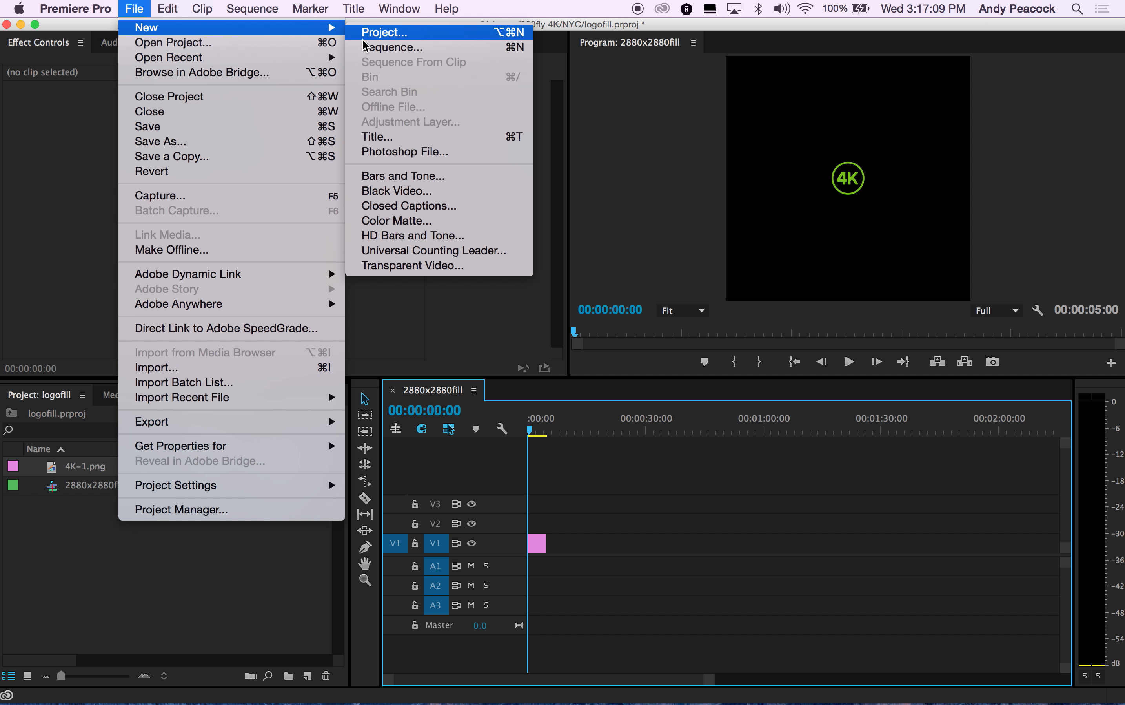
{"action": "left_click", "coordinate": [390, 47]}
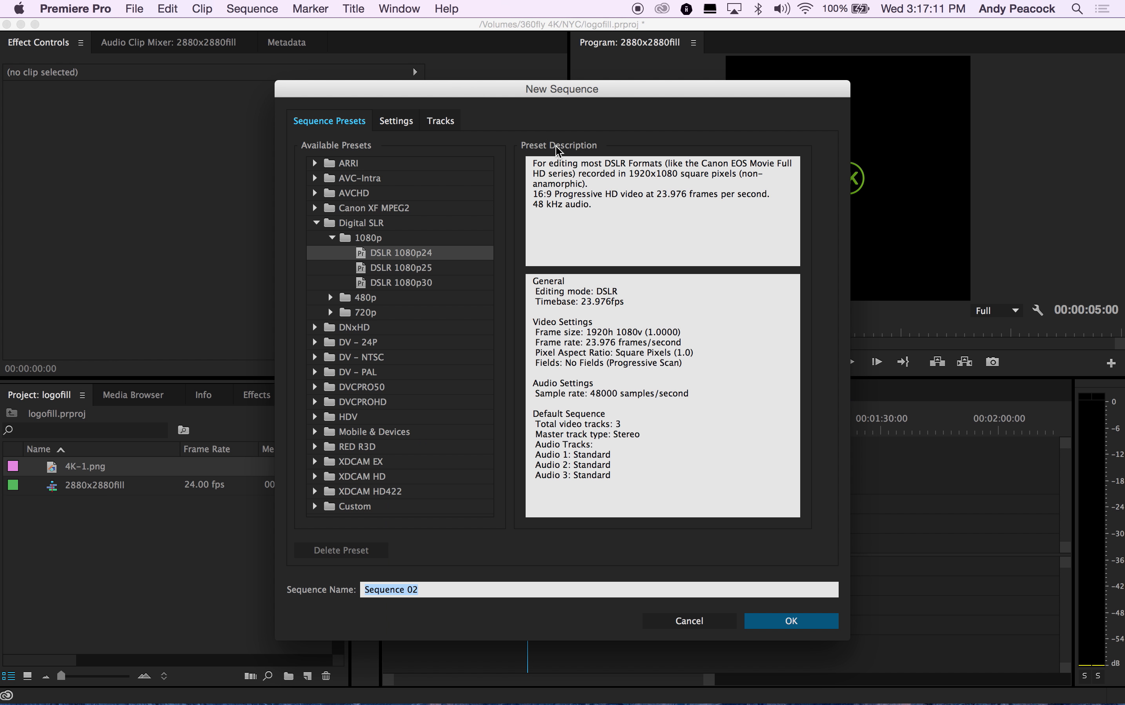
{"action": "left_click", "coordinate": [316, 506]}
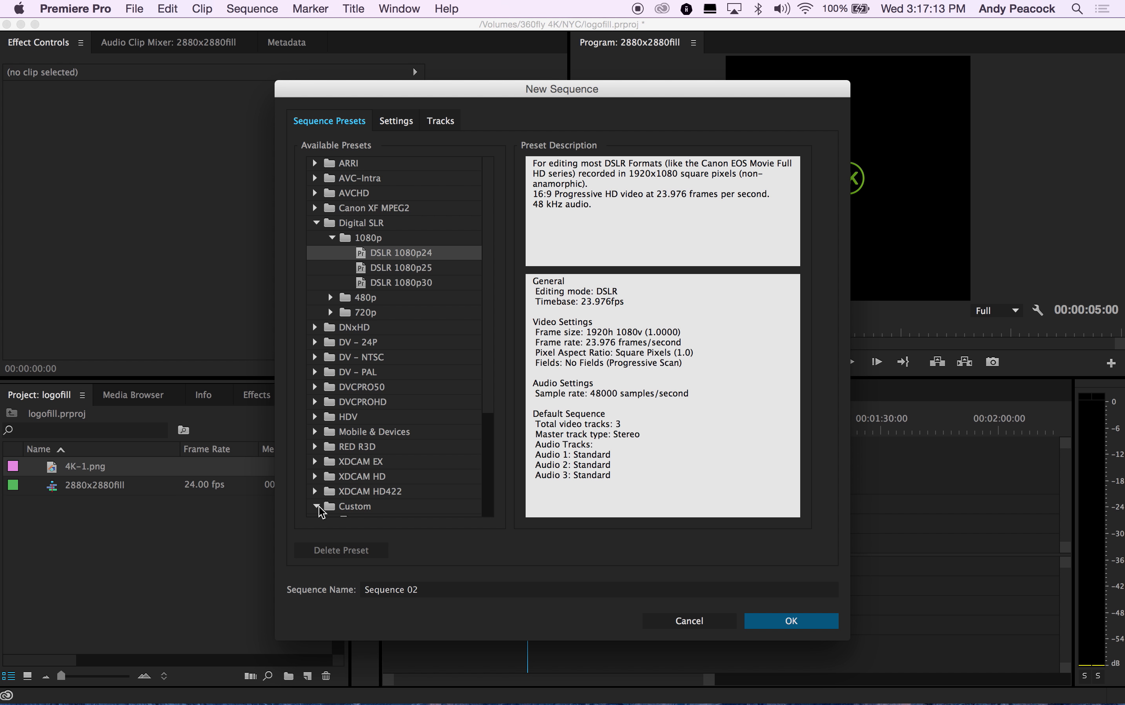
{"action": "scroll", "coordinate": [361, 467], "scroll_direction": "down", "scroll_amount": 5}
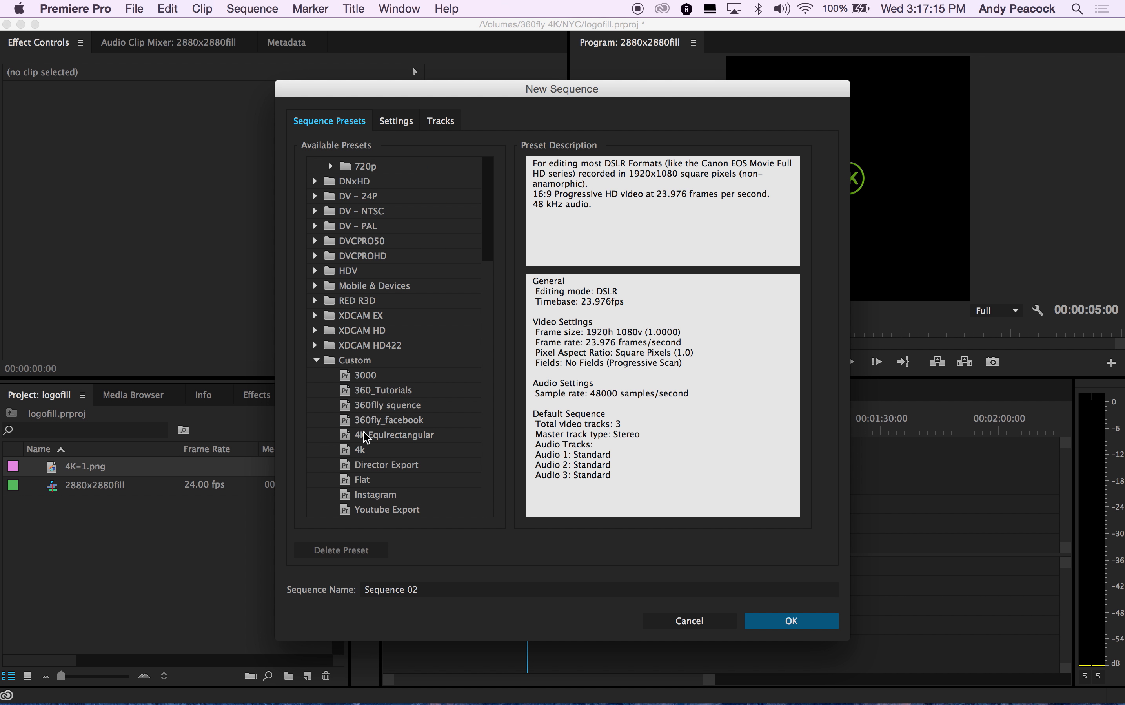
{"action": "left_click", "coordinate": [356, 437]}
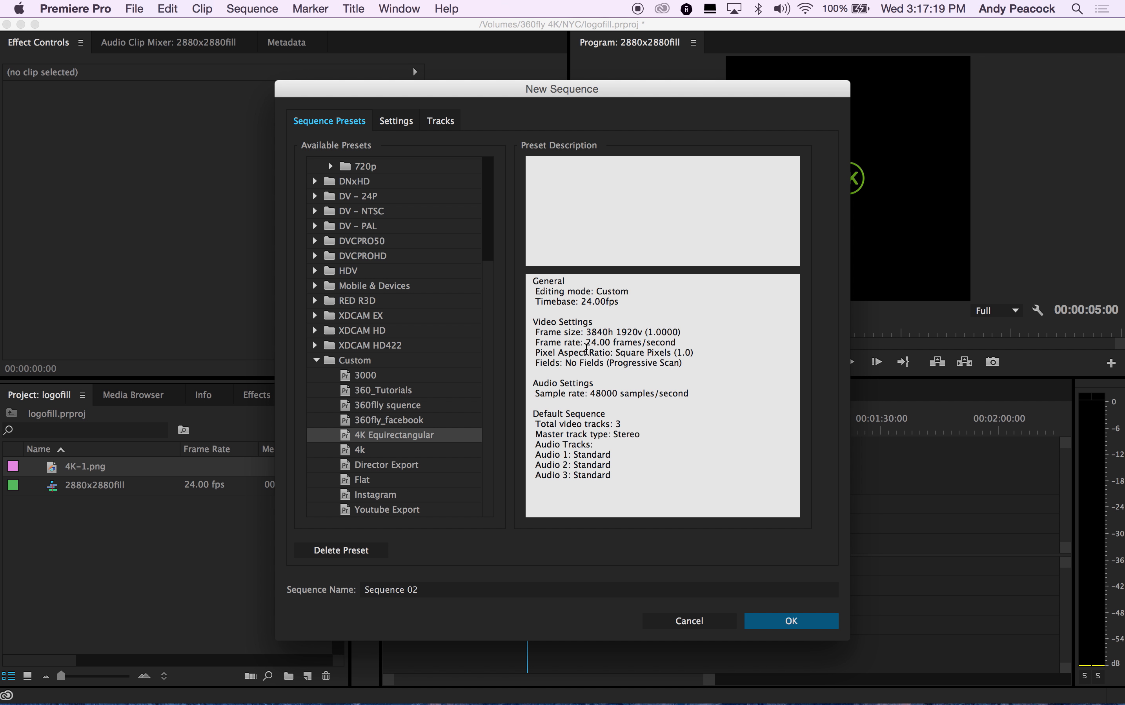
{"action": "left_click", "coordinate": [792, 621]}
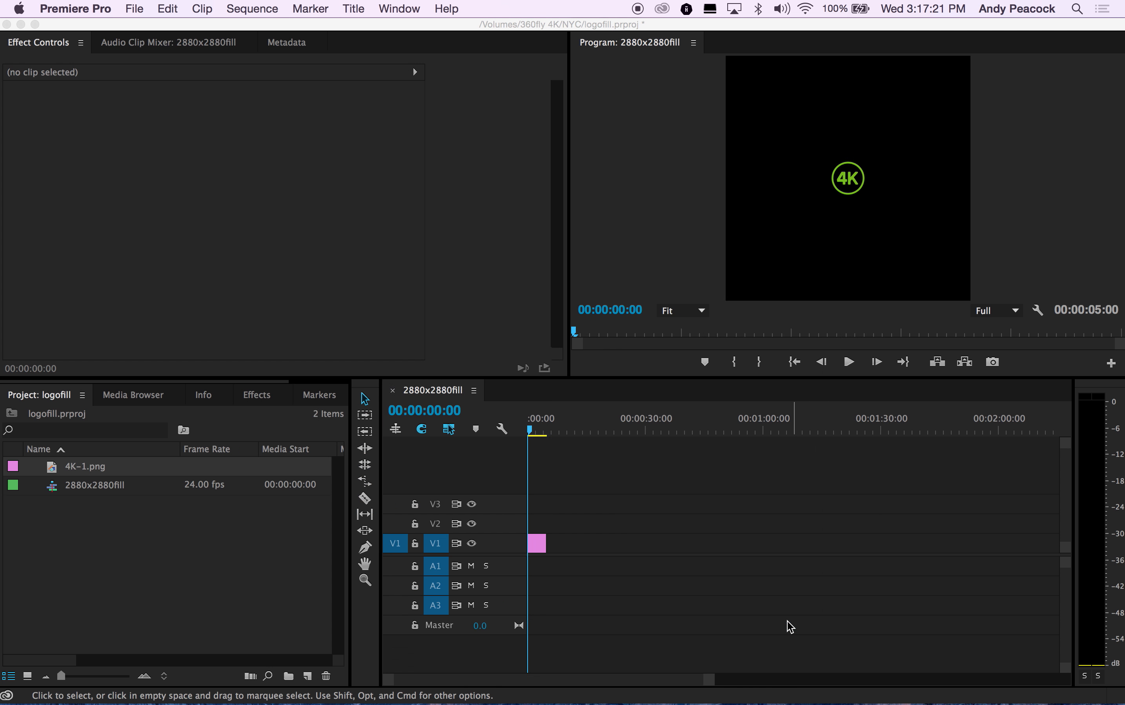
Step: Import 2880x2880fill-3840x1920.mp4 into the project and place it on the new sequence's V1 track
{"action": "left_click", "coordinate": [140, 8]}
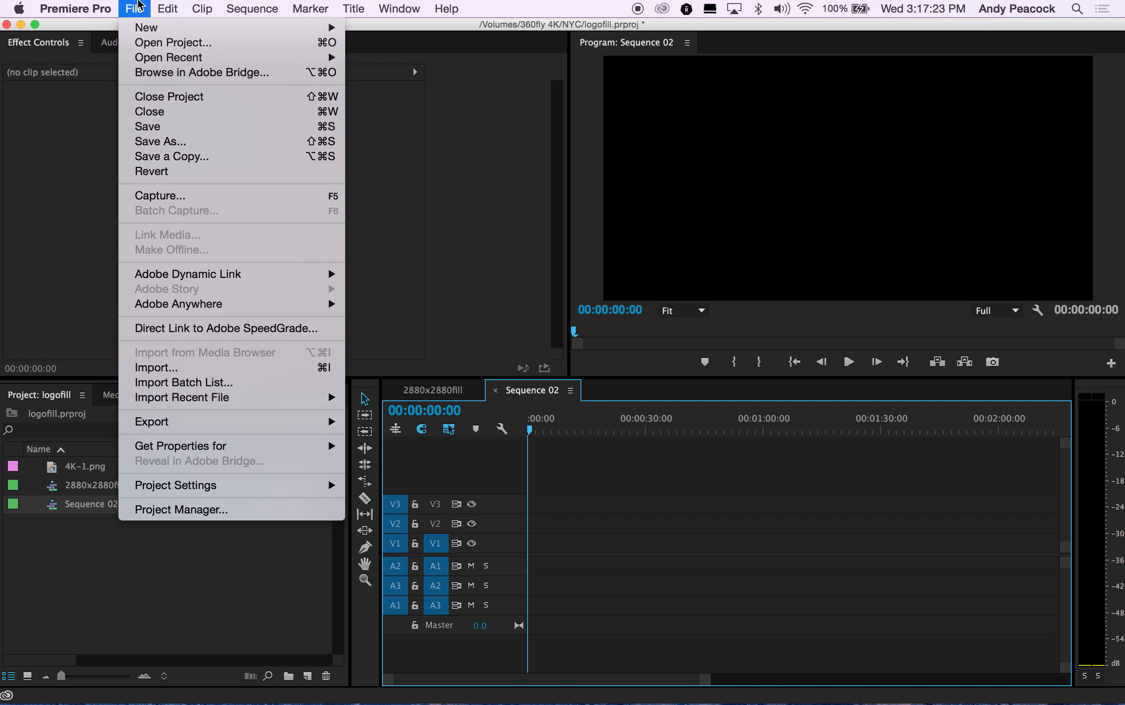
{"action": "left_click", "coordinate": [168, 367]}
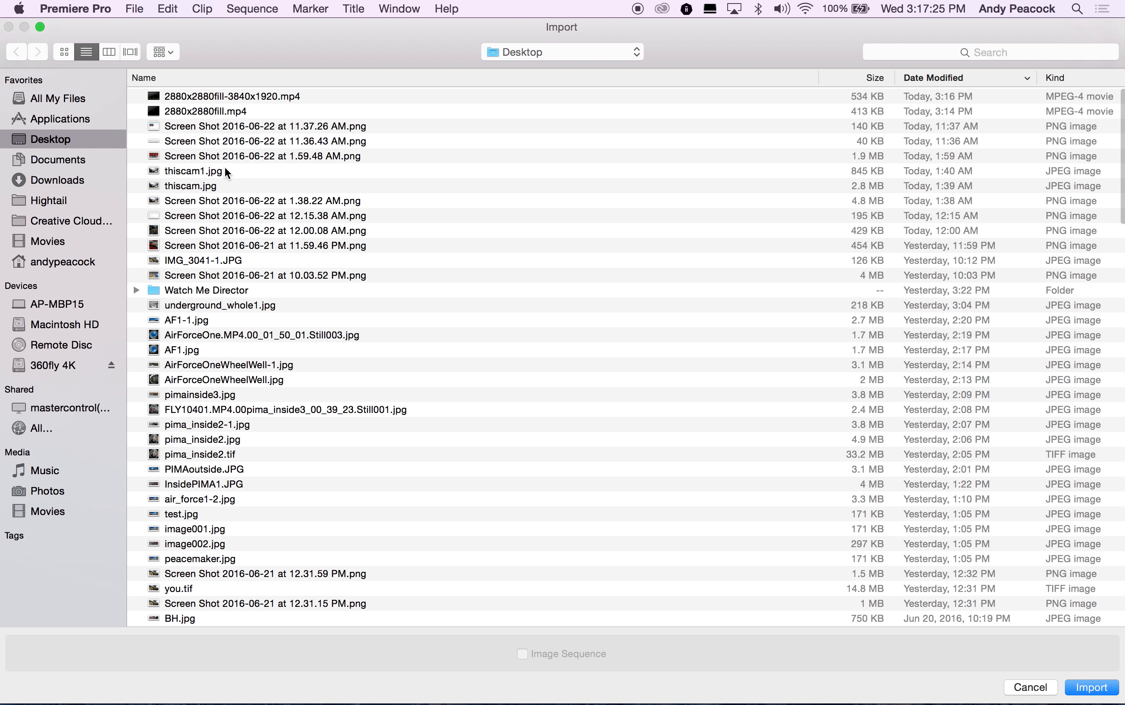
{"action": "left_click", "coordinate": [1088, 687]}
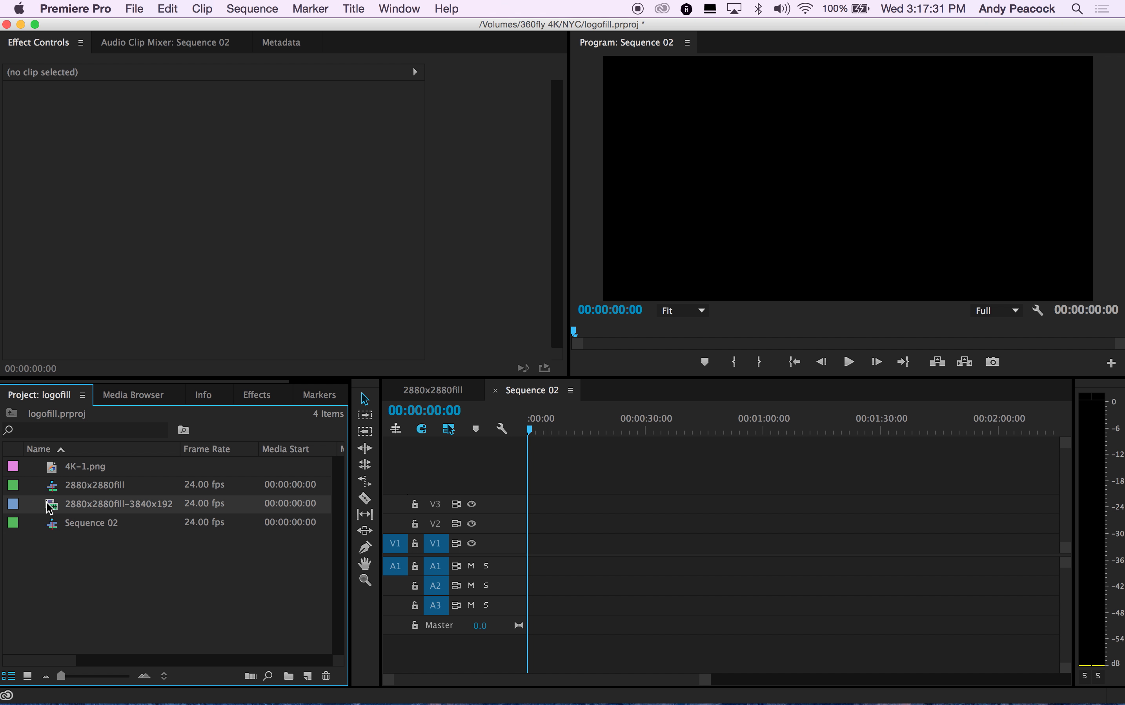
{"action": "left_click_drag", "start_coordinate": [51, 507], "coordinate": [536, 545]}
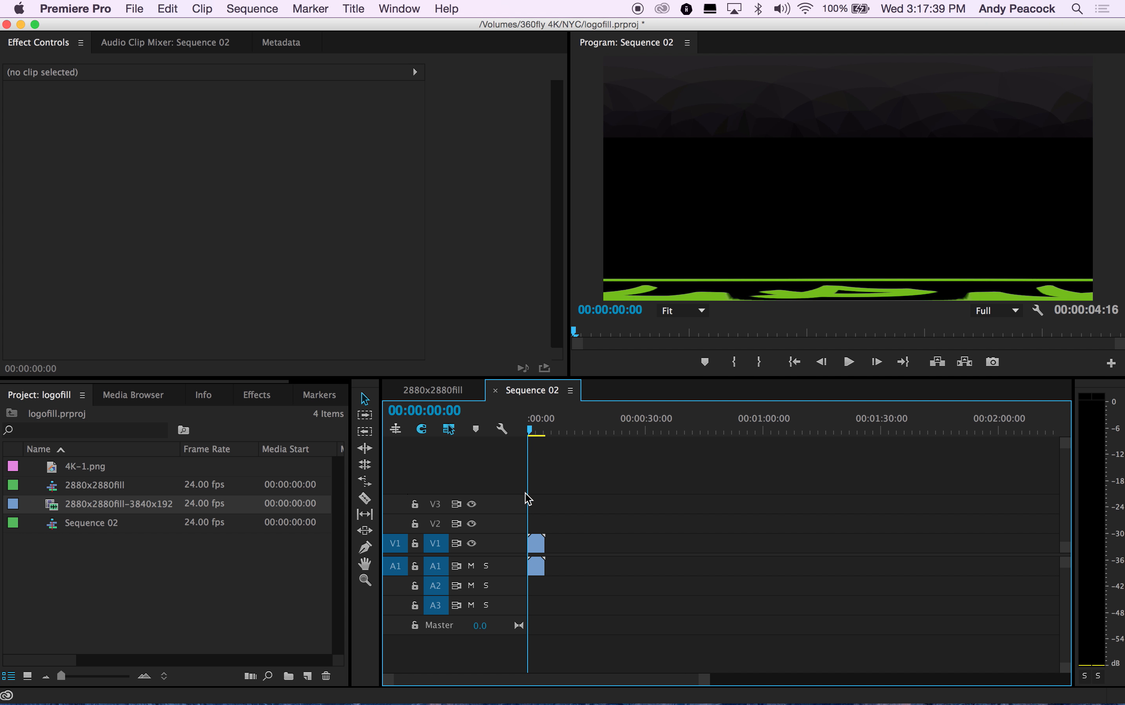
Step: Apply the Crop effect to the logo fill clip and set its Top crop to 66.6%
{"action": "left_click", "coordinate": [257, 395]}
{"action": "left_click", "coordinate": [78, 417]}
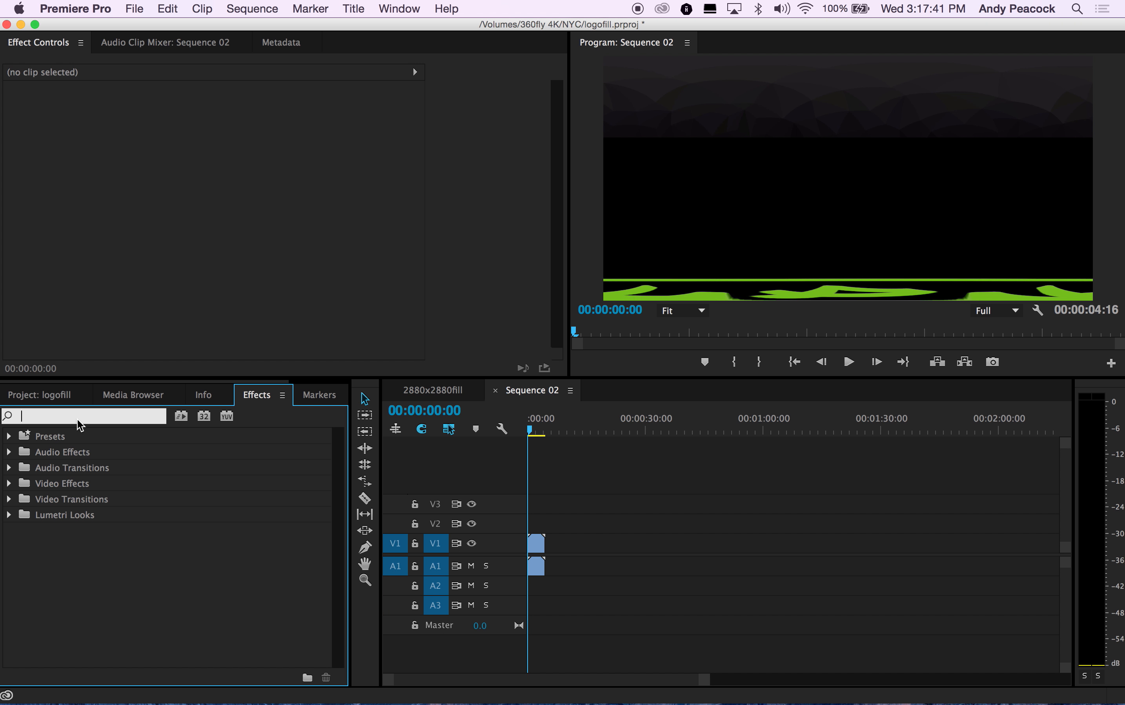
{"action": "type", "text": "crop"}
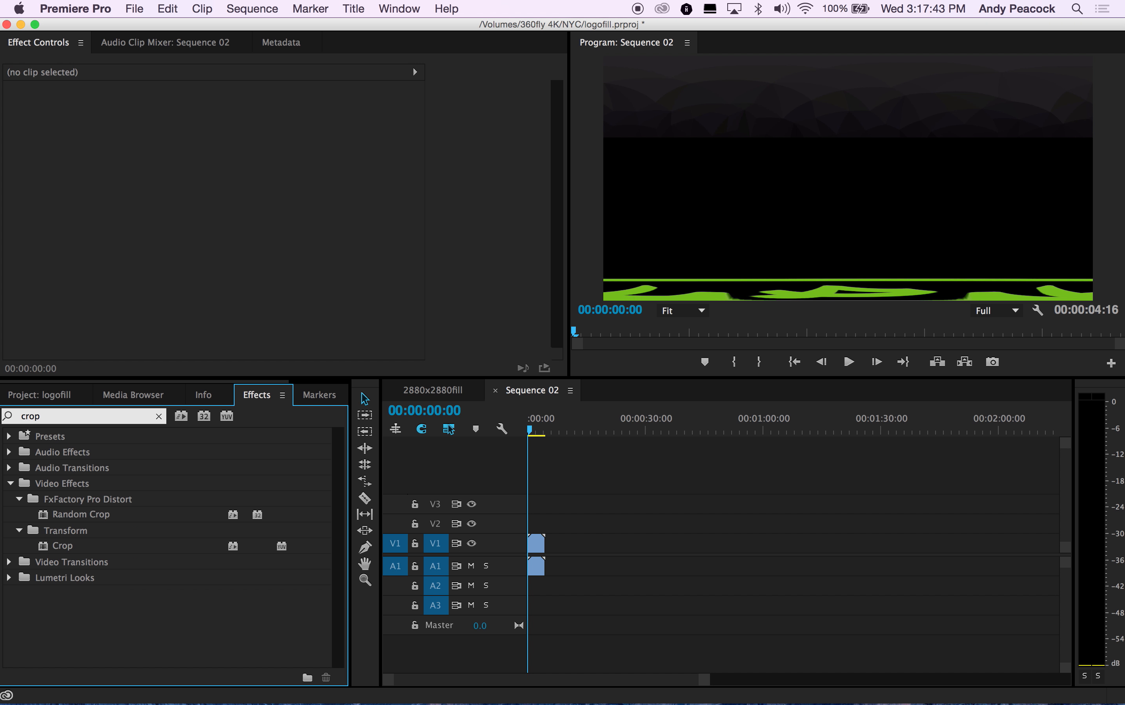
{"action": "left_click_drag", "start_coordinate": [45, 549], "coordinate": [536, 544]}
{"action": "left_click", "coordinate": [219, 205]}
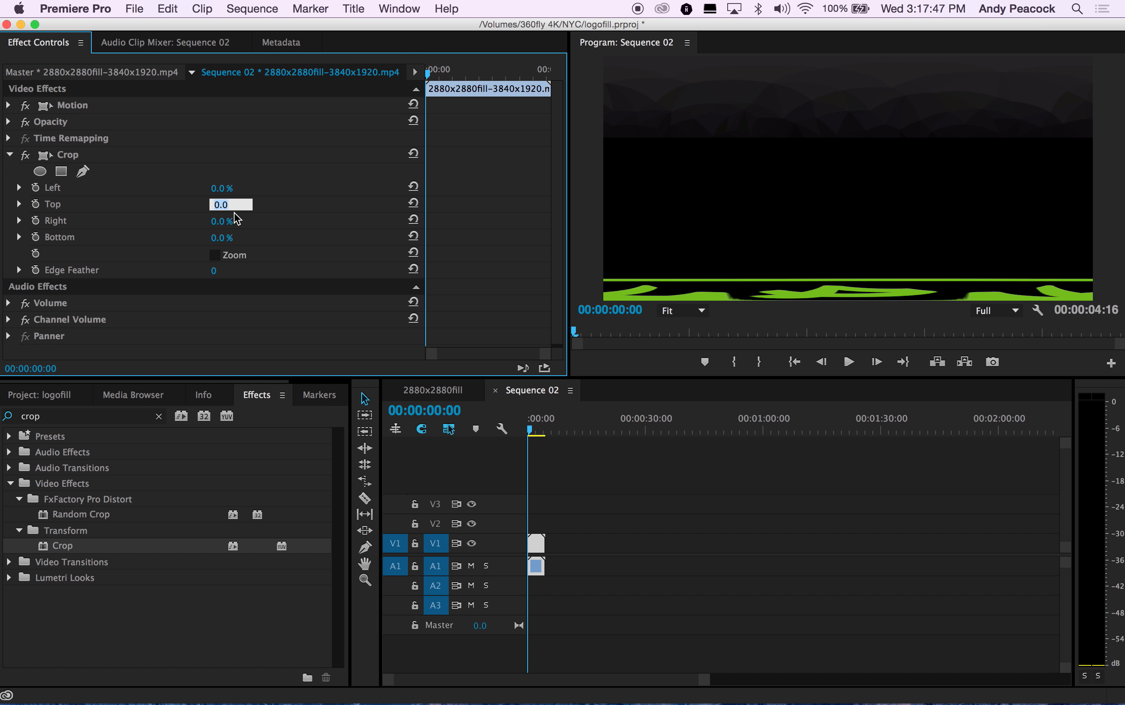
{"action": "type", "text": "66.6"}
{"action": "key", "text": "Return"}
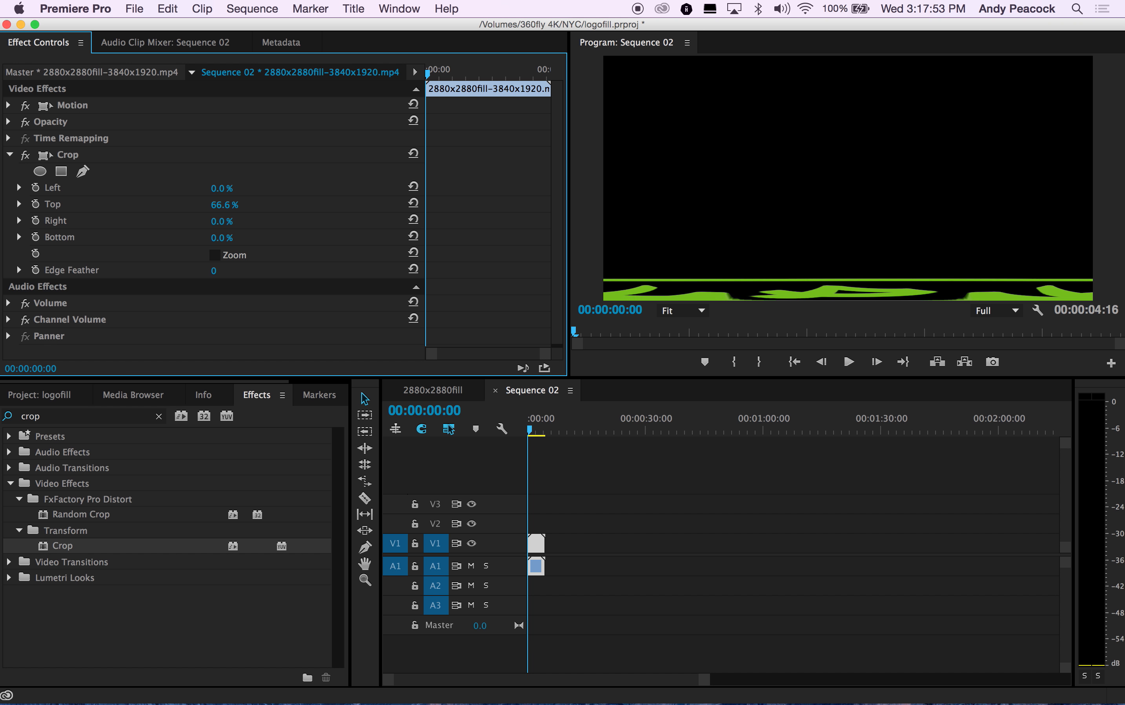
Step: Import Taylor_Made-3840x1920.mp4 and place it on V1 beneath the cropped logo fill clip
{"action": "left_click", "coordinate": [134, 10]}
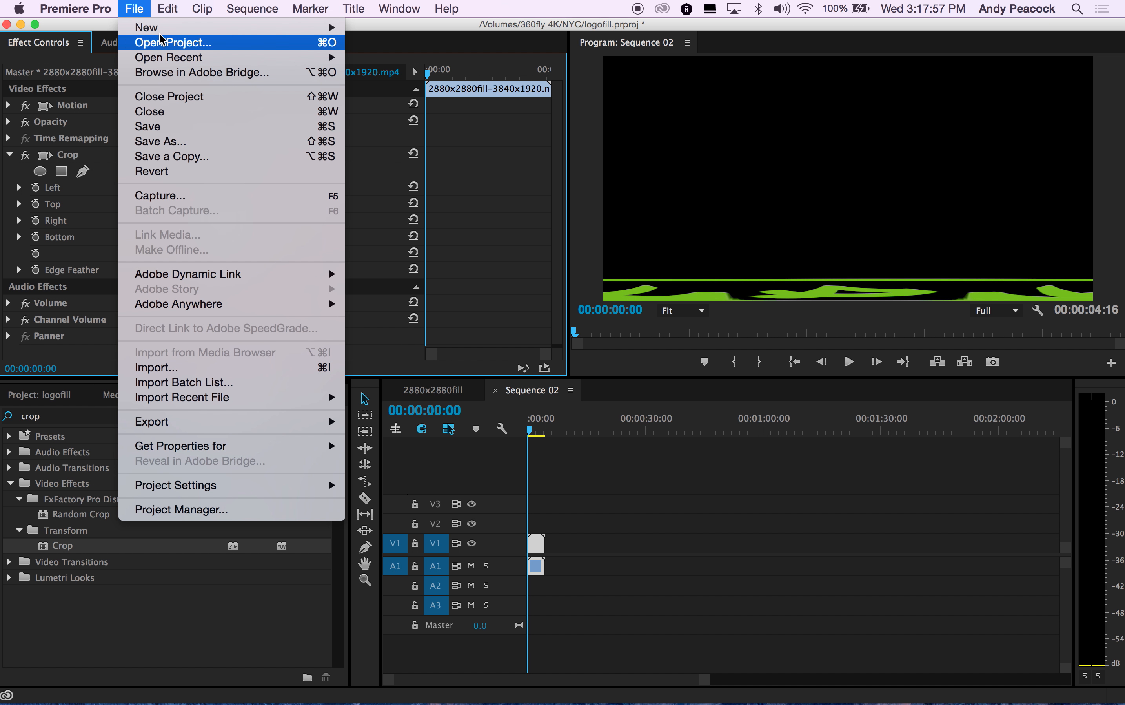
{"action": "mouse_move", "coordinate": [186, 33]}
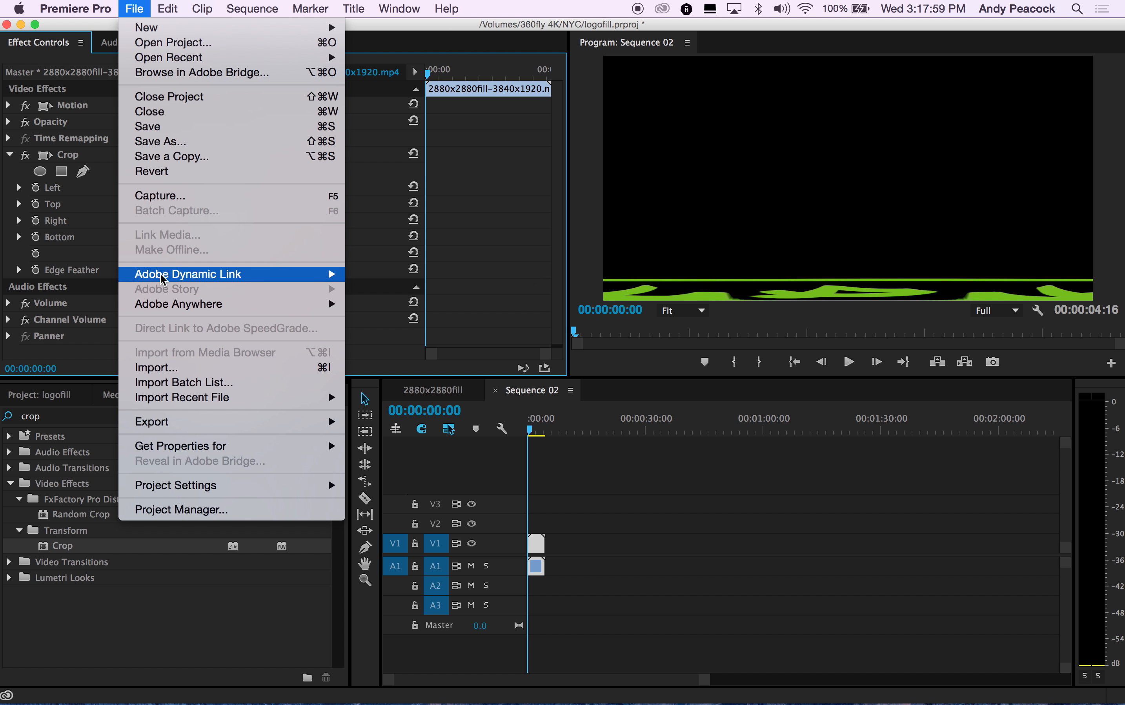
{"action": "mouse_move", "coordinate": [107, 5]}
{"action": "left_click", "coordinate": [159, 367]}
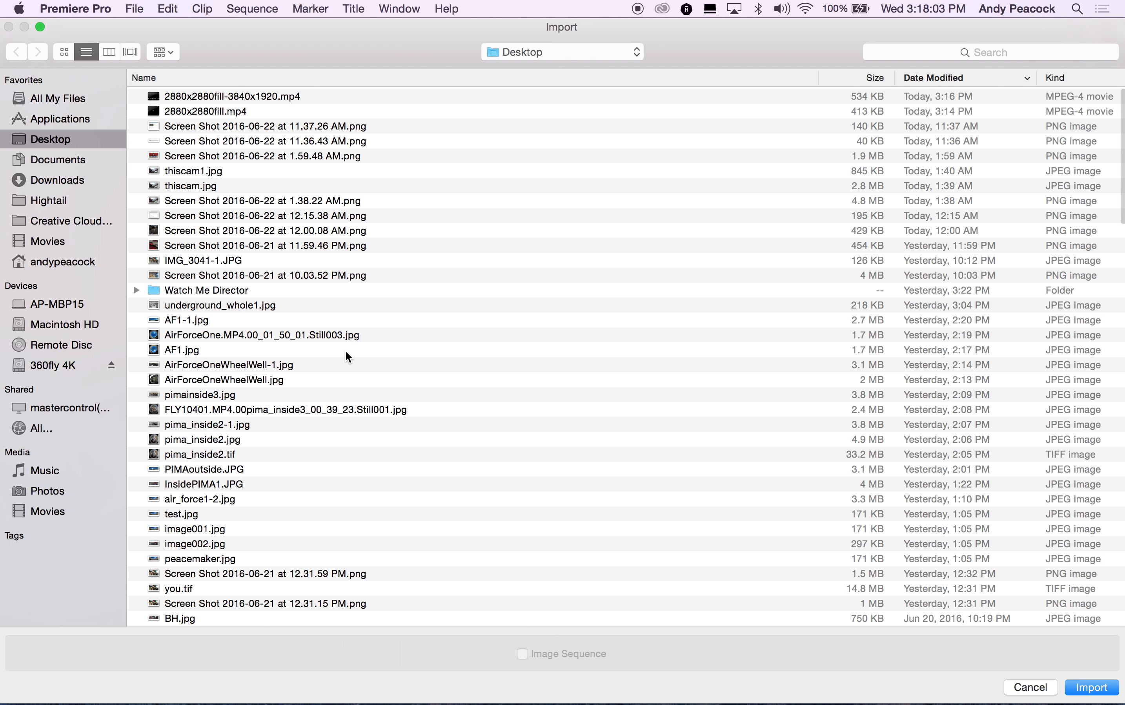
{"action": "scroll", "coordinate": [394, 429], "scroll_direction": "down", "scroll_amount": 15}
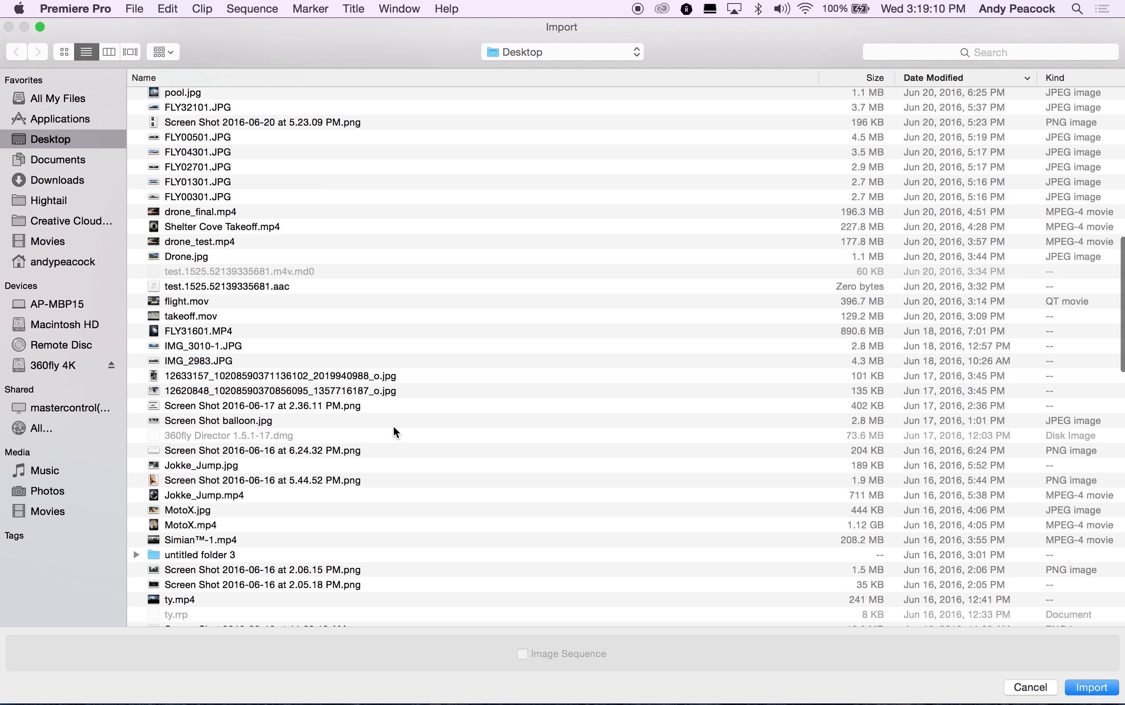
{"action": "scroll", "coordinate": [394, 426], "scroll_direction": "down", "scroll_amount": 10}
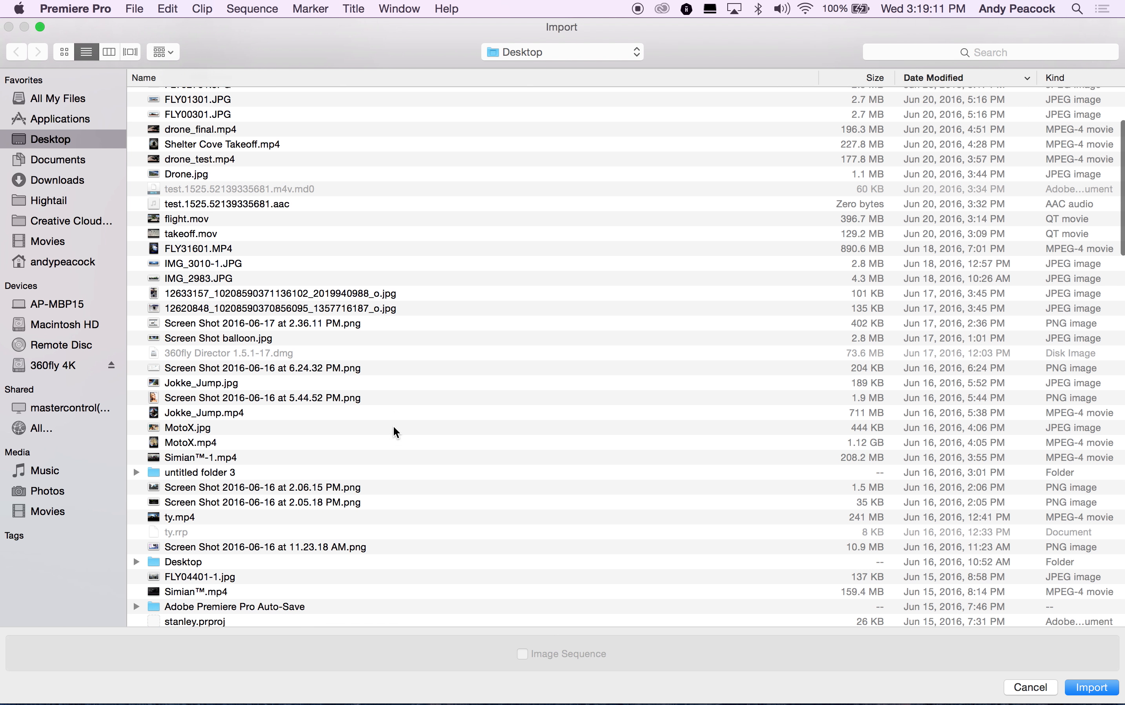
{"action": "scroll", "coordinate": [394, 426], "scroll_direction": "down", "scroll_amount": 10}
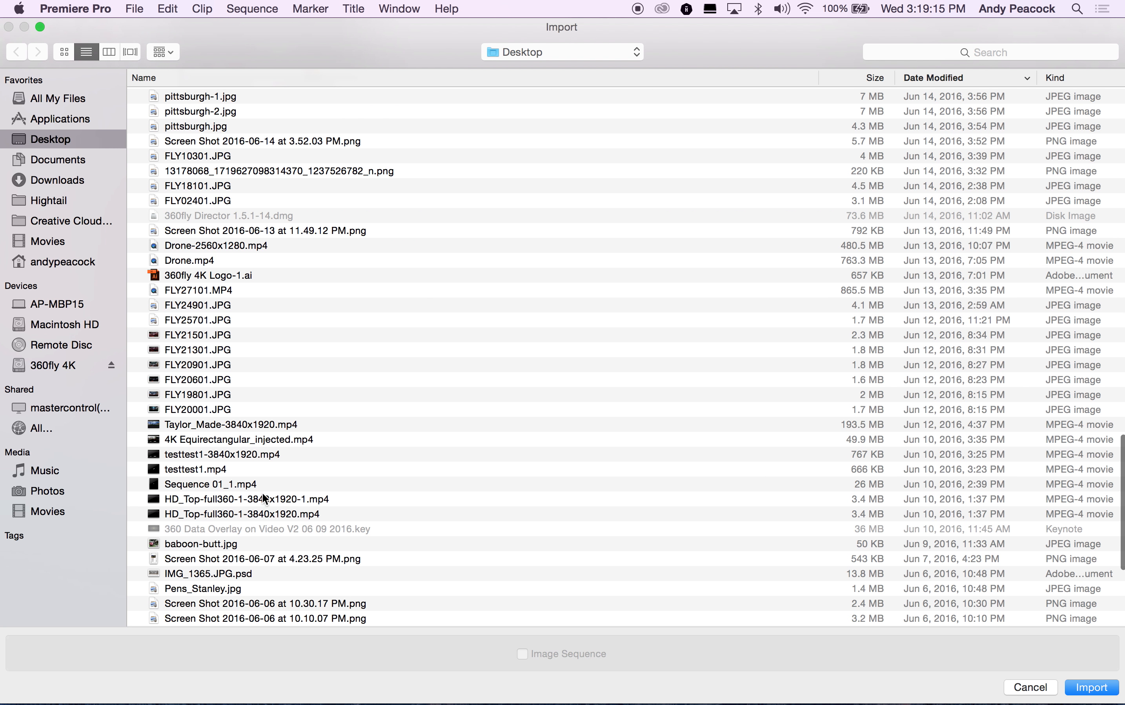
{"action": "left_click", "coordinate": [285, 425]}
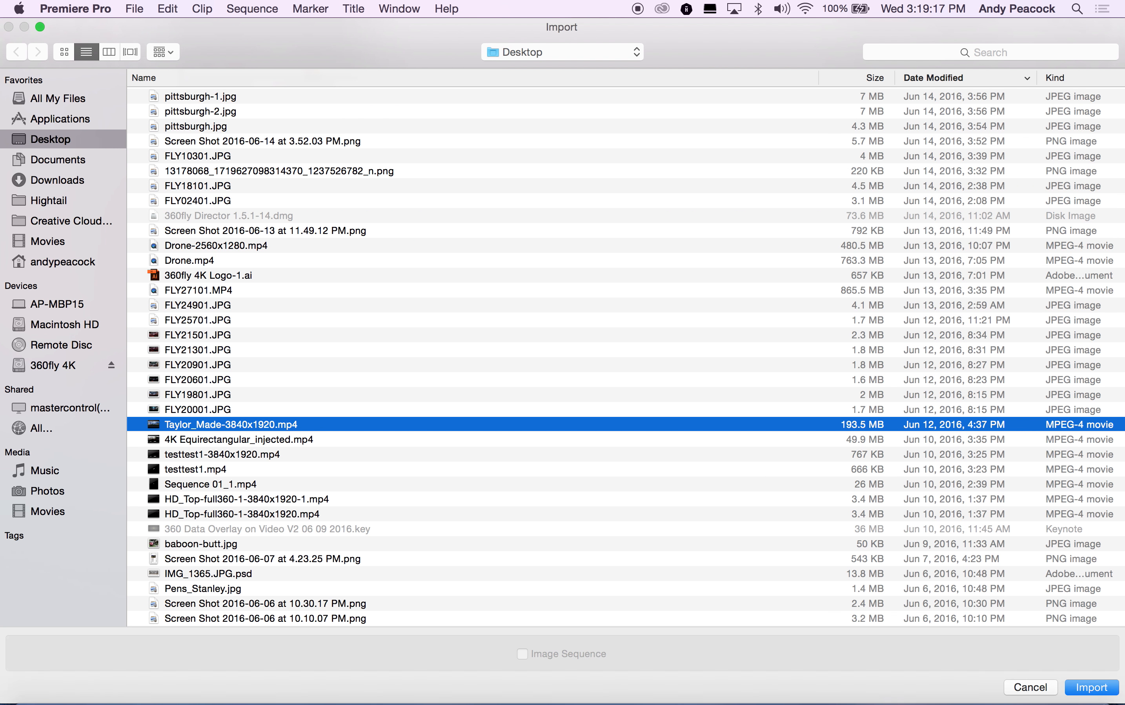
{"action": "left_click", "coordinate": [1100, 684]}
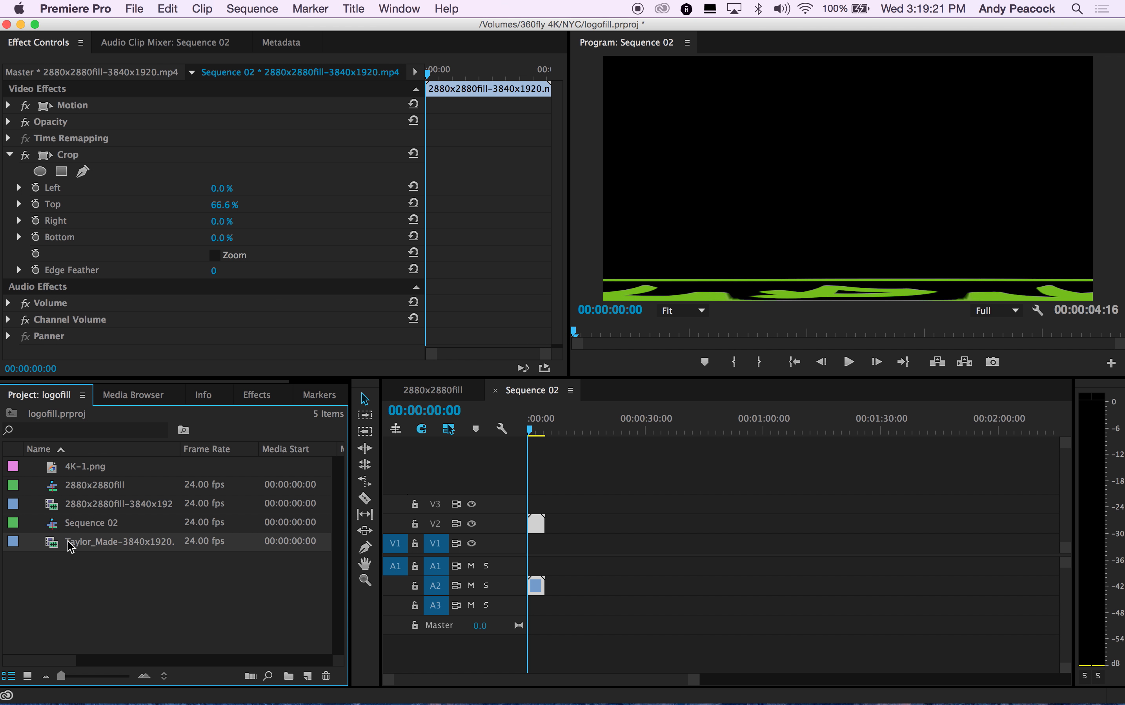
{"action": "left_click_drag", "start_coordinate": [70, 546], "coordinate": [538, 549]}
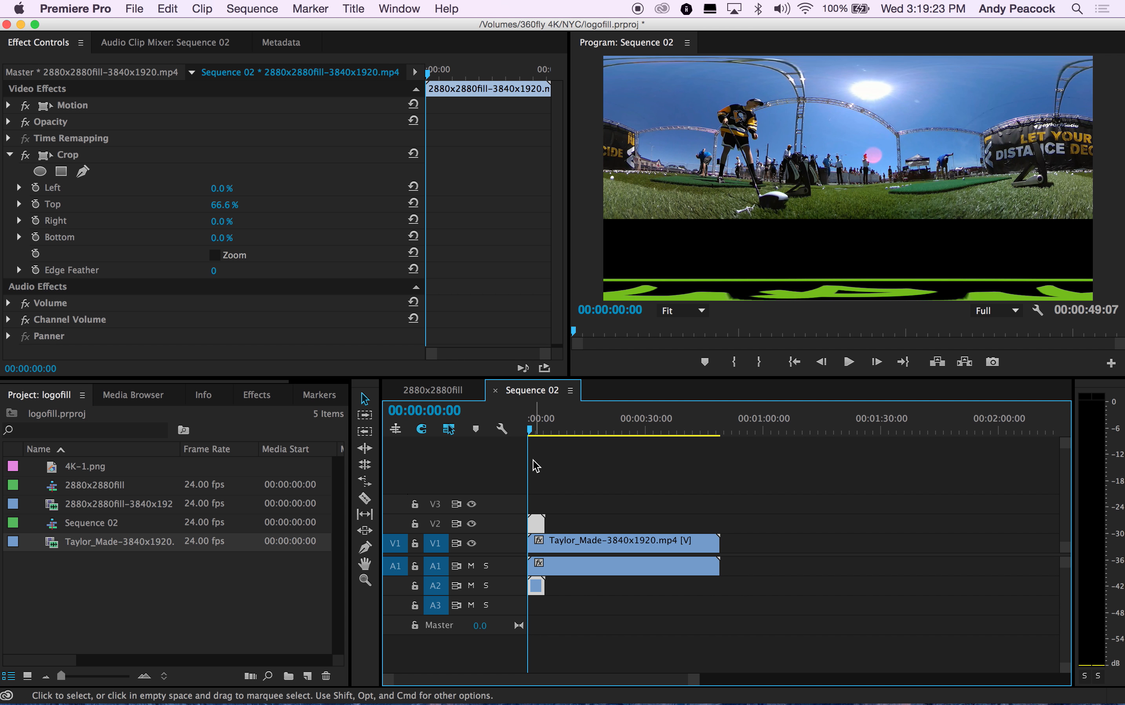
Step: Trim the Taylor_Made clip to the logo clip's length and scrub through the sequence to preview
{"action": "left_click_drag", "start_coordinate": [717, 545], "coordinate": [546, 546]}
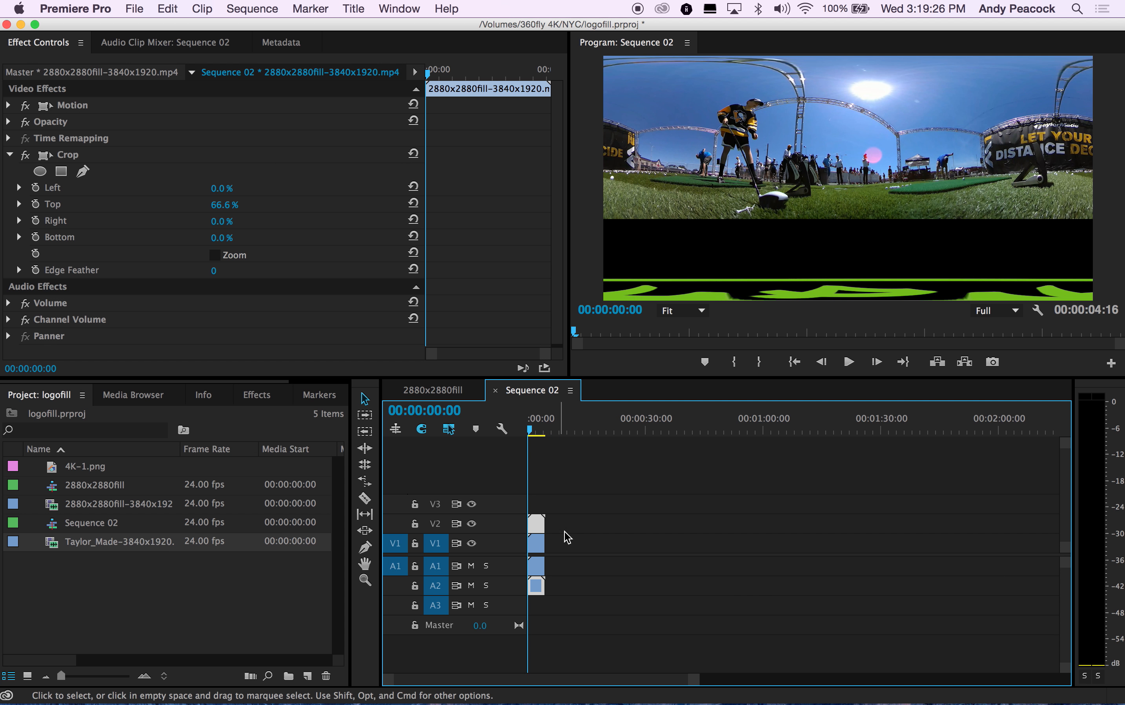
{"action": "left_click", "coordinate": [531, 429]}
{"action": "mouse_move", "coordinate": [539, 426]}
{"action": "left_mouse_down"}
{"action": "mouse_move", "coordinate": [544, 457]}
{"action": "mouse_move", "coordinate": [531, 430]}
{"action": "left_mouse_up"}
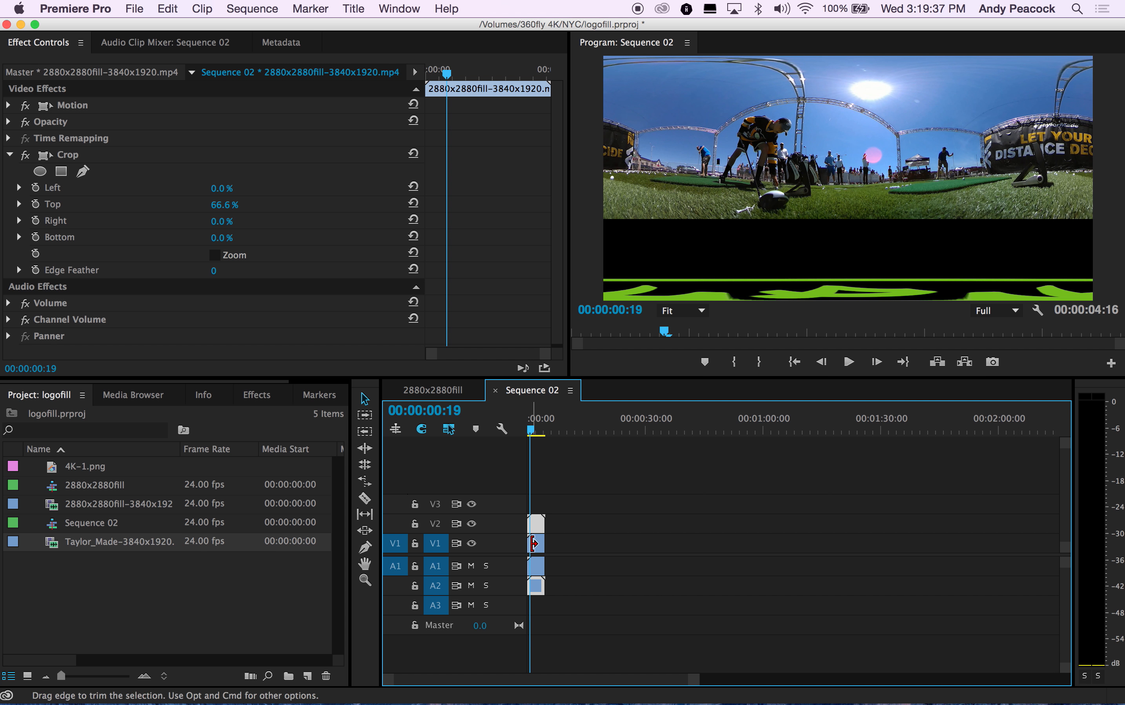
Step: Try lengthening the Taylor_Made clip on V1, then trim it back to the logo clip's length
{"action": "left_click_drag", "start_coordinate": [547, 543], "coordinate": [592, 543]}
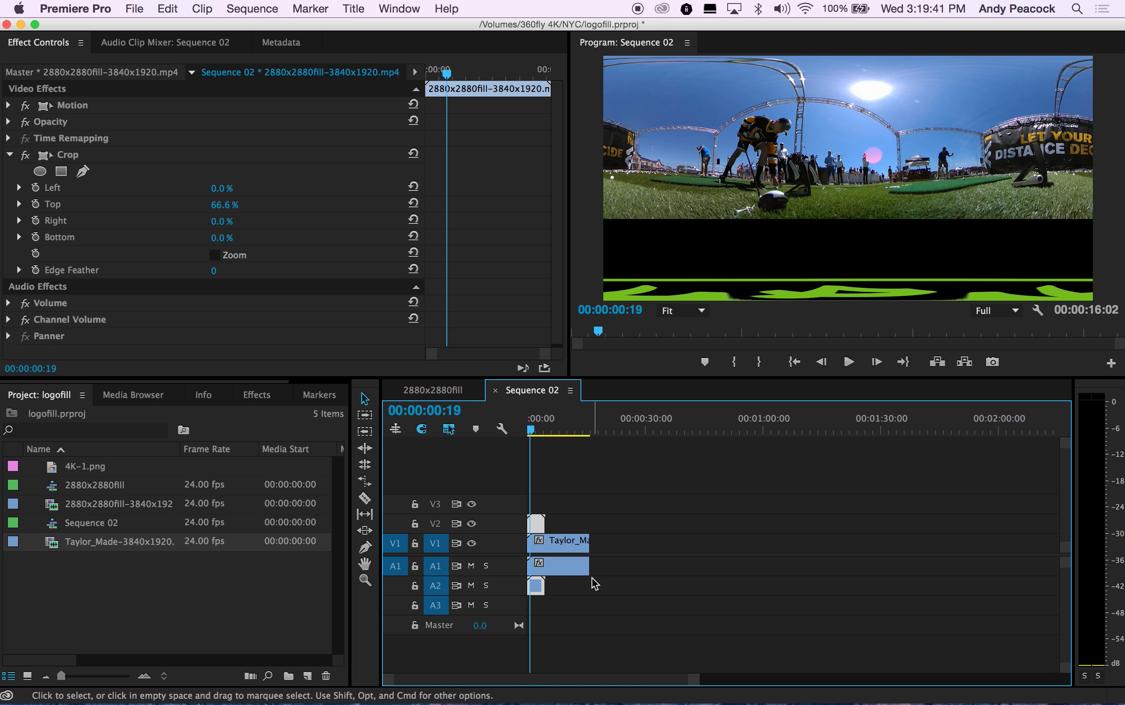
{"action": "left_click_drag", "start_coordinate": [588, 550], "coordinate": [546, 551]}
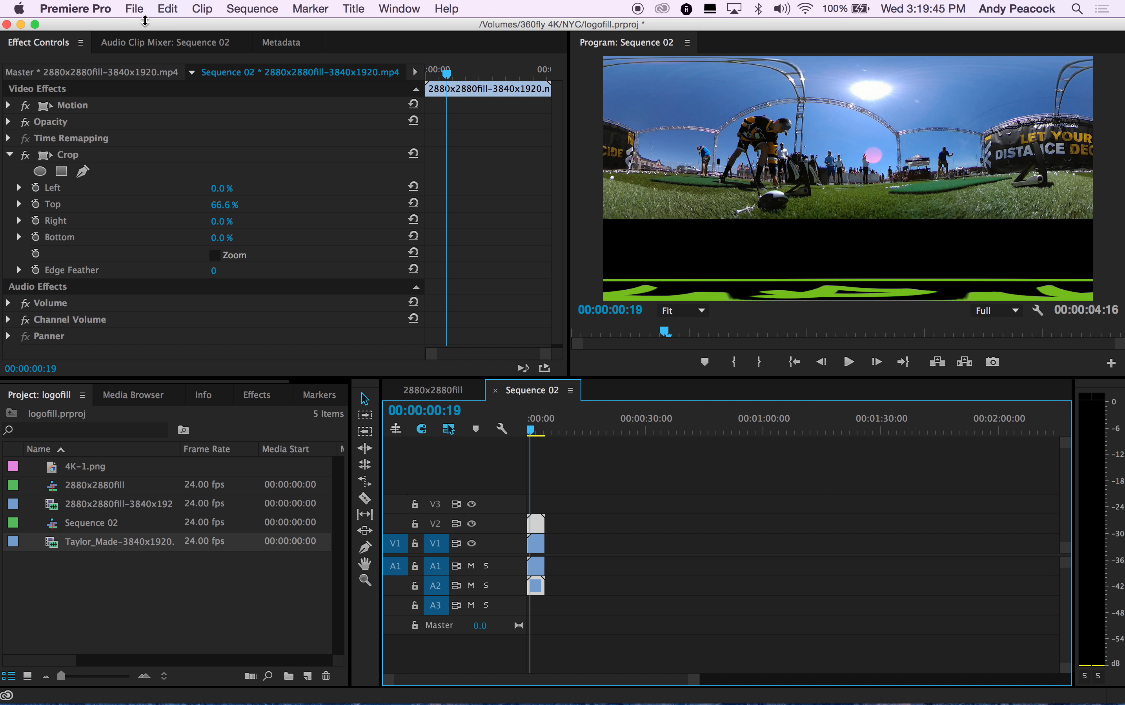
Step: Open the media export settings for the sequence and enable Render at Maximum Depth
{"action": "left_click", "coordinate": [134, 8]}
{"action": "mouse_move", "coordinate": [184, 422]}
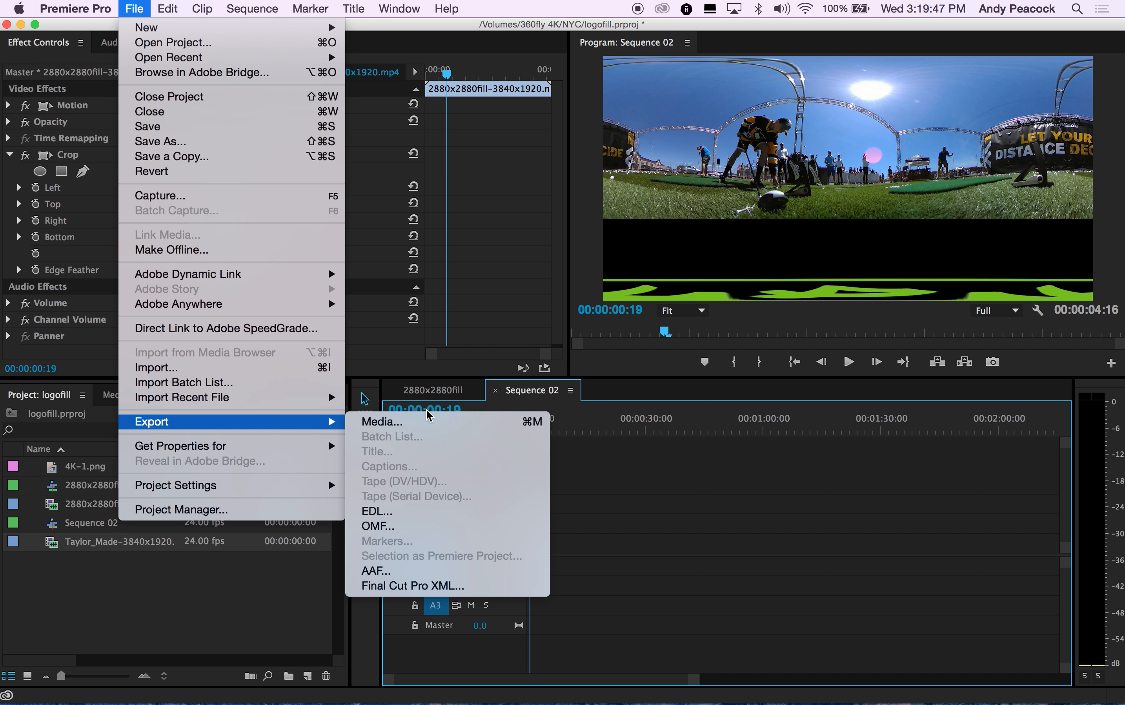
{"action": "left_click", "coordinate": [427, 419]}
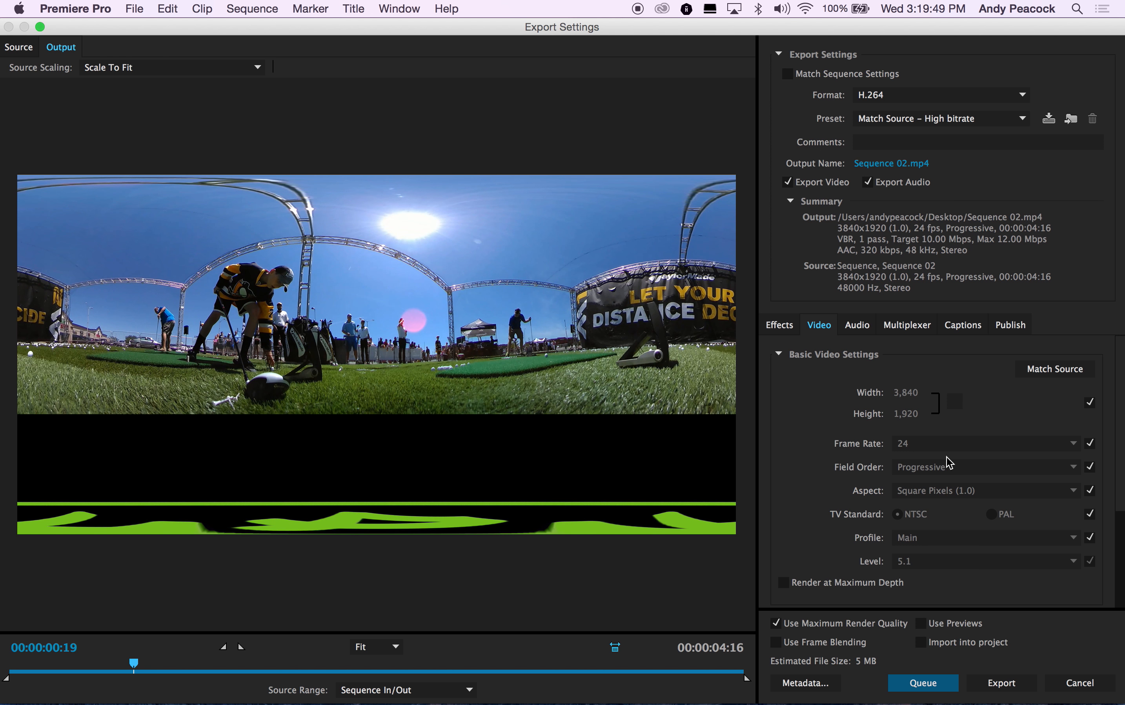
{"action": "left_click", "coordinate": [784, 582]}
Step: Set the bitrate encoding to VBR, 2 pass
{"action": "scroll", "coordinate": [872, 516], "scroll_direction": "down", "scroll_amount": 3}
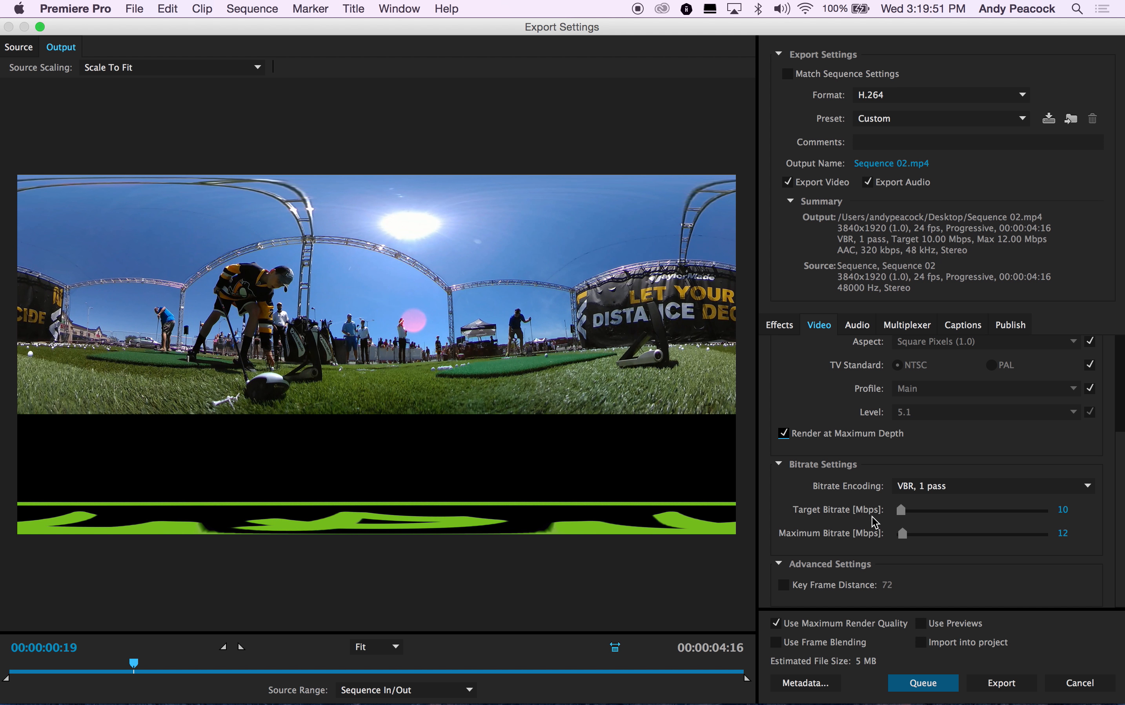
{"action": "left_click", "coordinate": [928, 491]}
{"action": "left_click", "coordinate": [920, 530]}
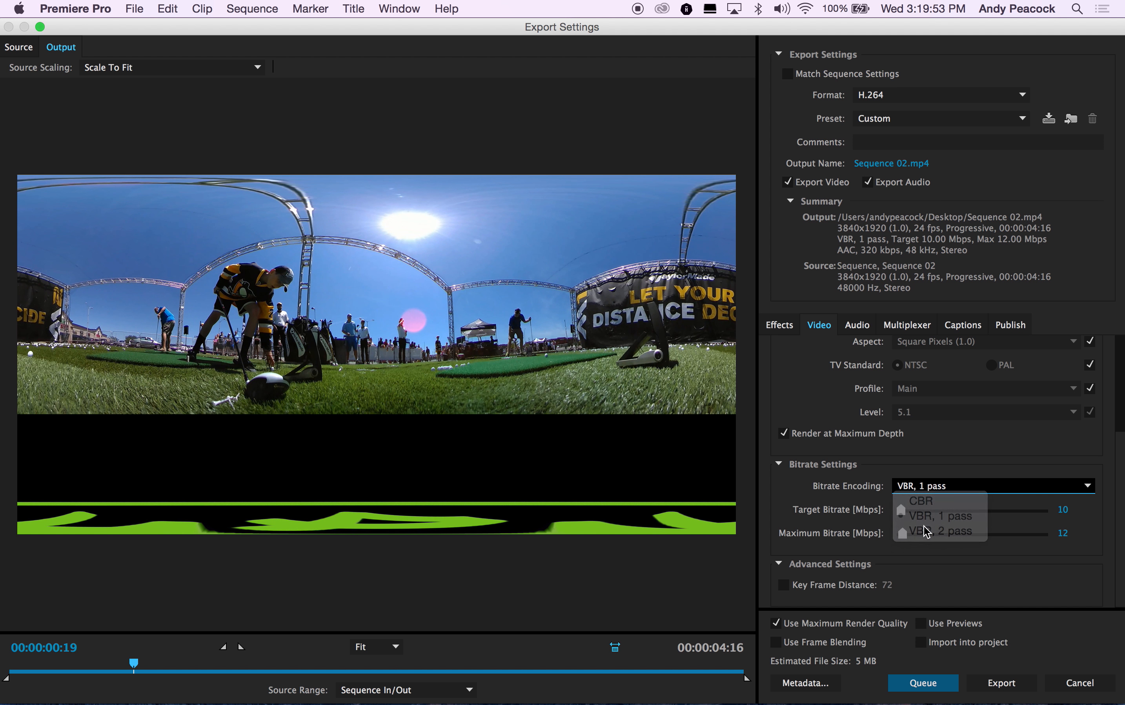
{"action": "left_click_drag", "start_coordinate": [902, 509], "coordinate": [907, 513]}
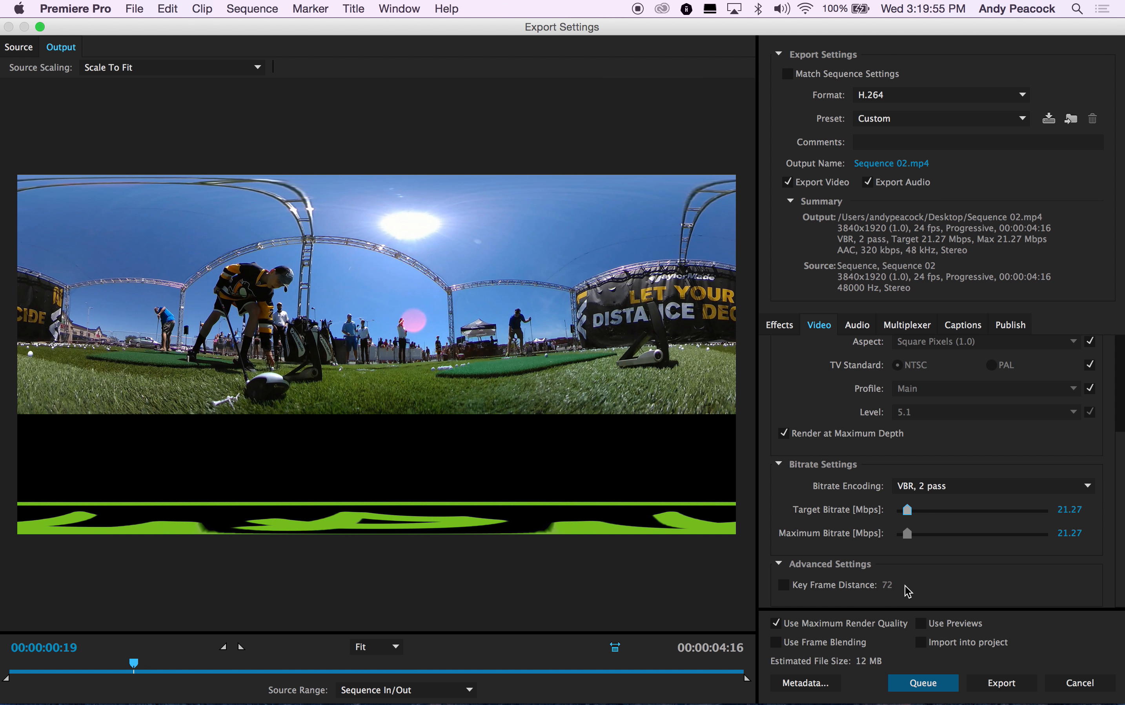
Step: Name the output file logo_final.mp4 and export the sequence
{"action": "left_click", "coordinate": [899, 164]}
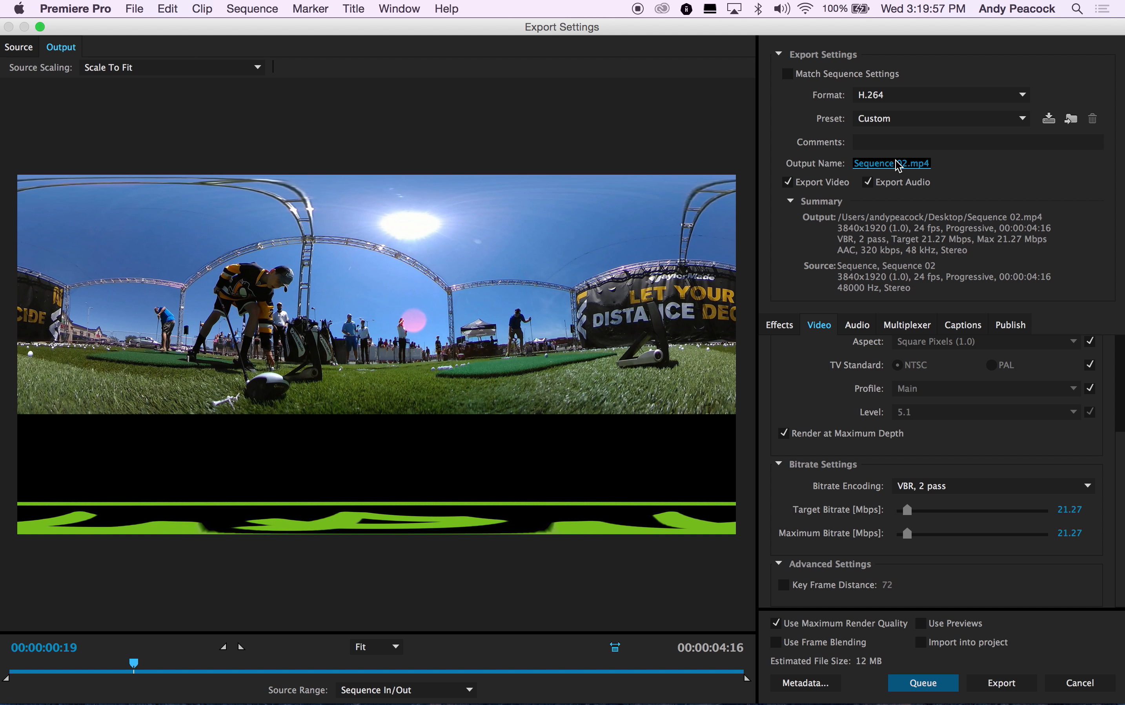
{"action": "type", "text": "logo_fi"}
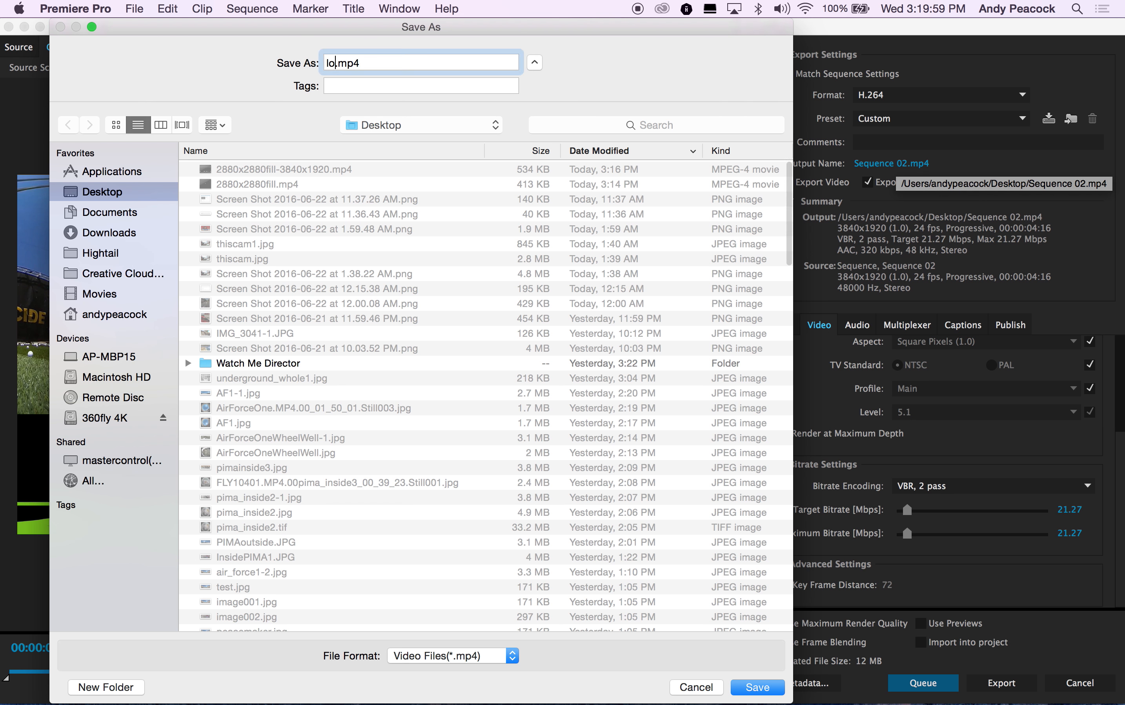
{"action": "type", "text": "nal"}
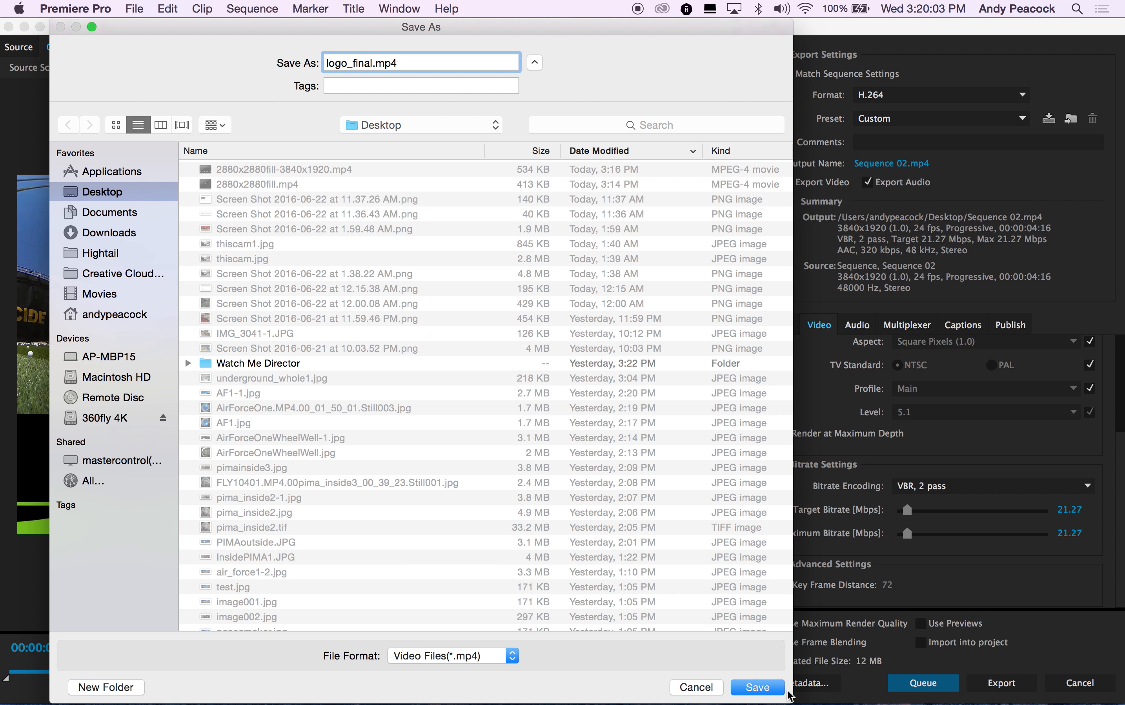
{"action": "left_click", "coordinate": [771, 687]}
{"action": "left_click", "coordinate": [991, 687]}
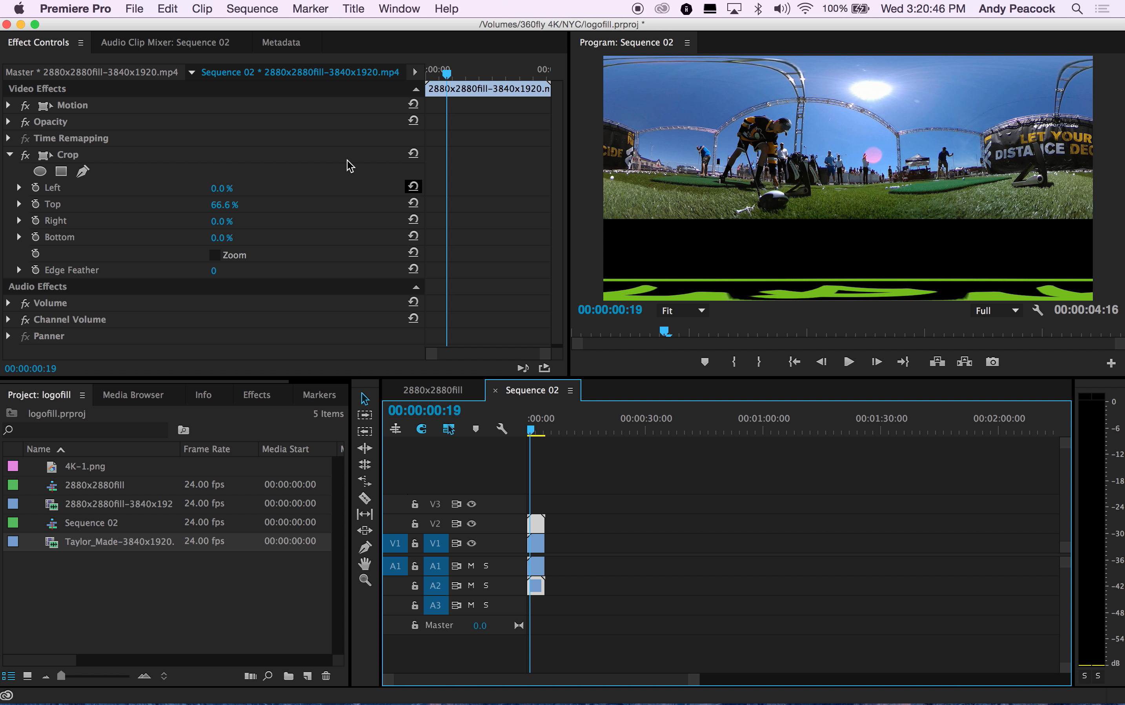
Step: Hide Premiere Pro and preview the exported logo_final.mp4 from the desktop
{"action": "left_click", "coordinate": [75, 8]}
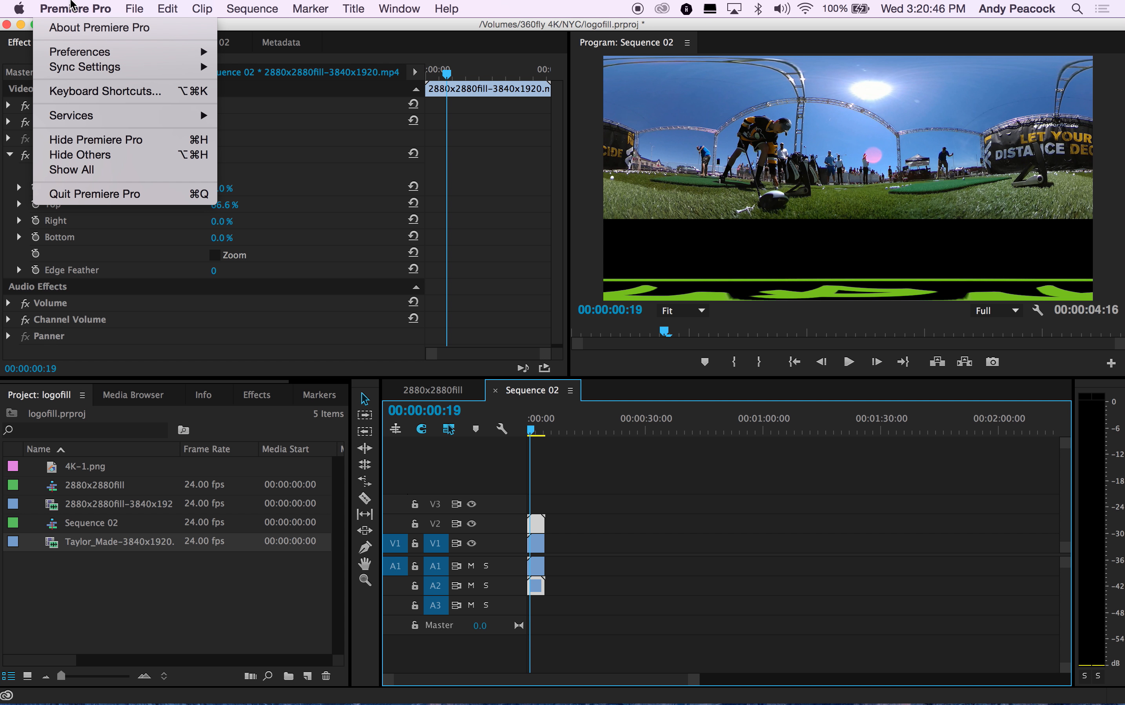
{"action": "left_click", "coordinate": [82, 137]}
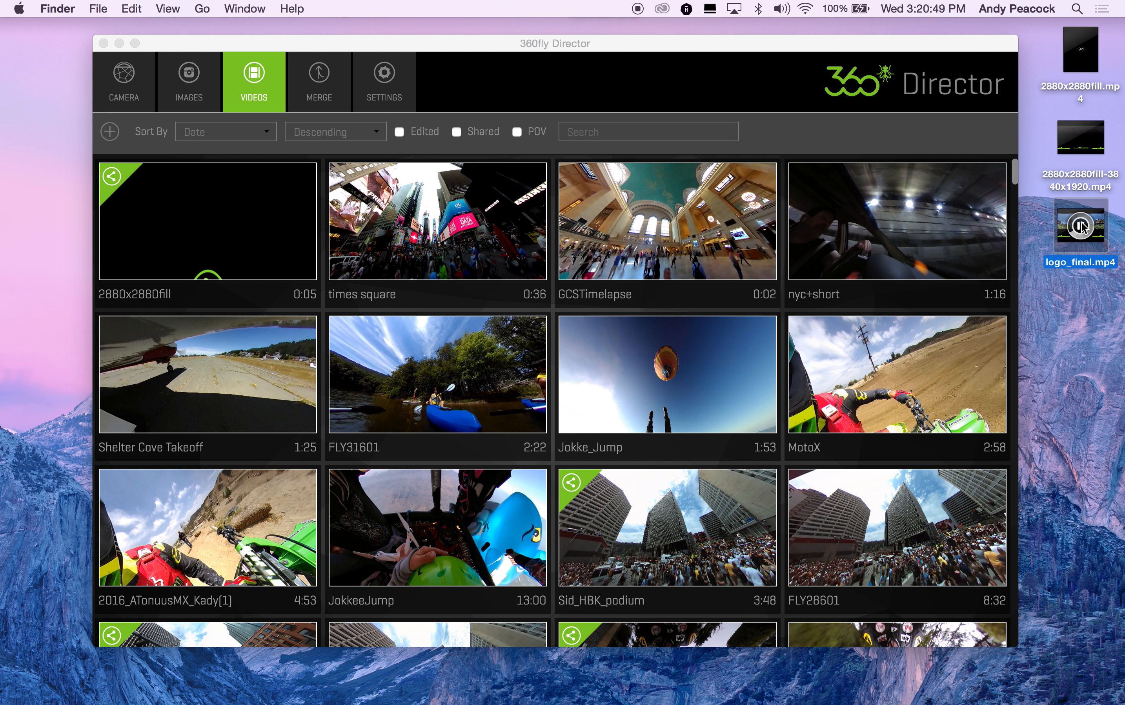
{"action": "key", "text": "space"}
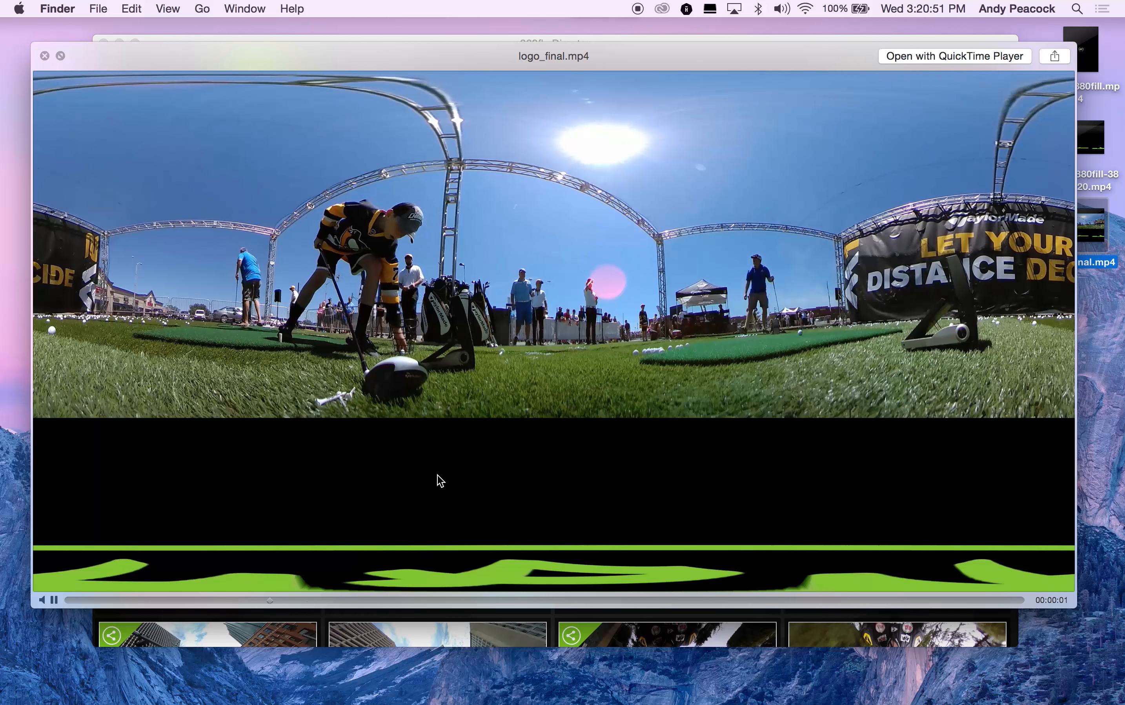
{"action": "left_click", "coordinate": [426, 463]}
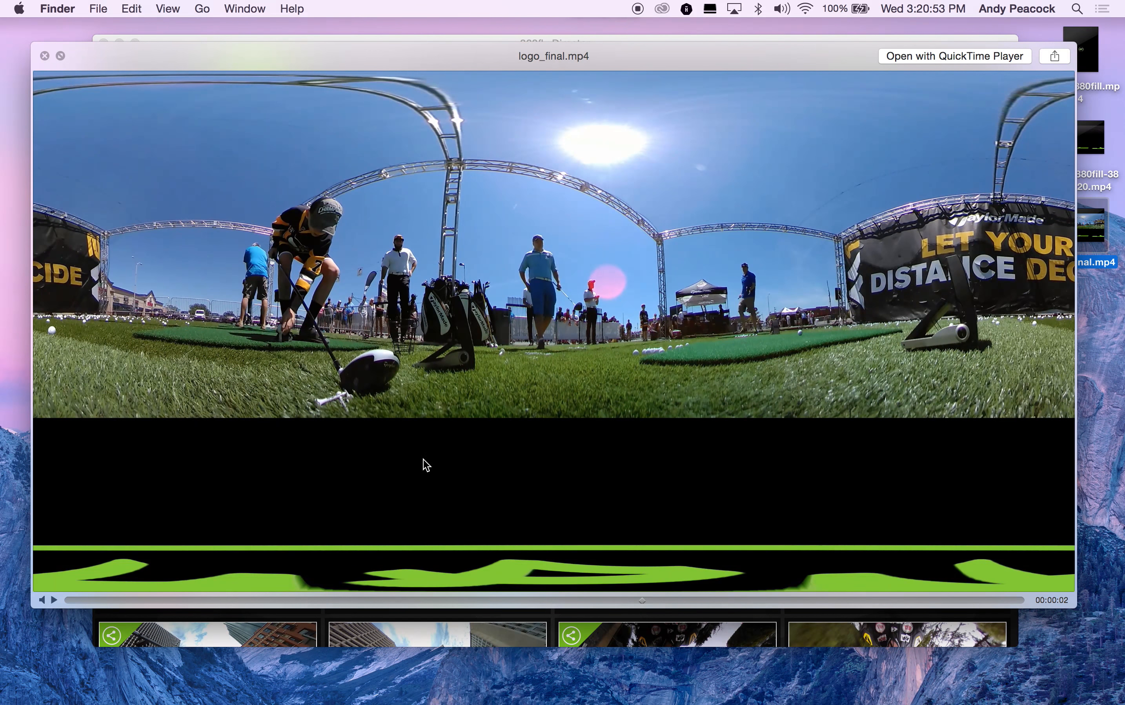
{"action": "left_click", "coordinate": [44, 55]}
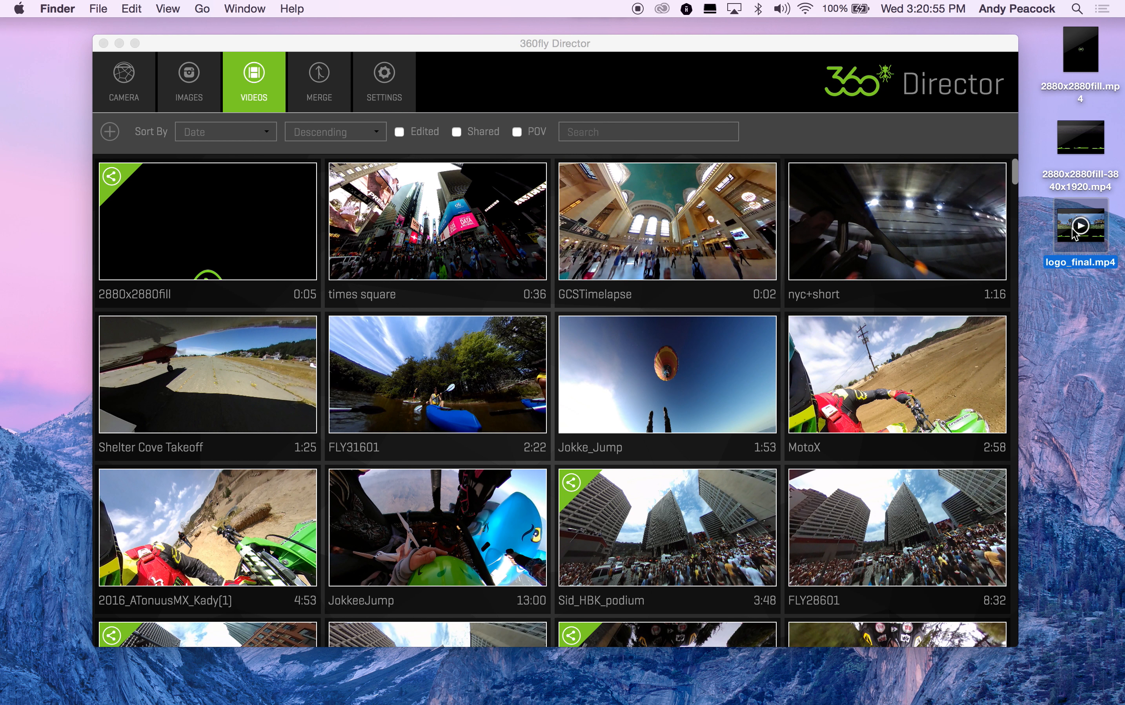
Step: Switch to Spatial Media Metadata Injector, open logo_final.mp4, and inject metadata saving it as logo_final_injected.mp4
{"action": "mouse_move", "coordinate": [1068, 233]}
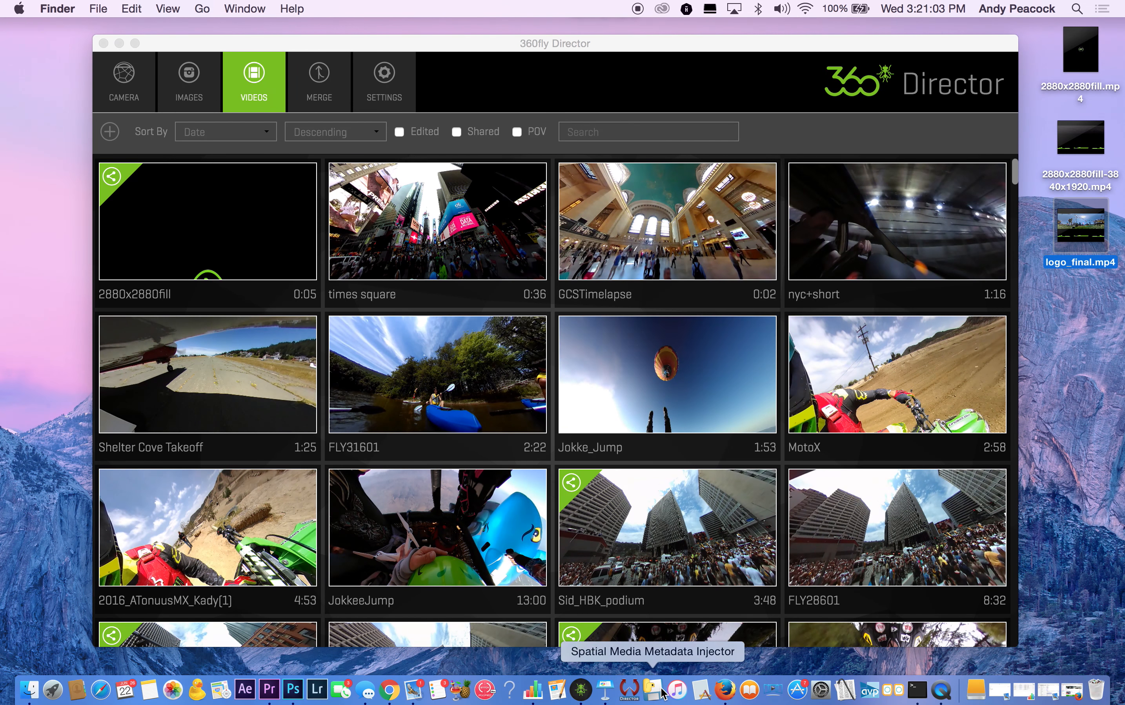
{"action": "left_click", "coordinate": [652, 689]}
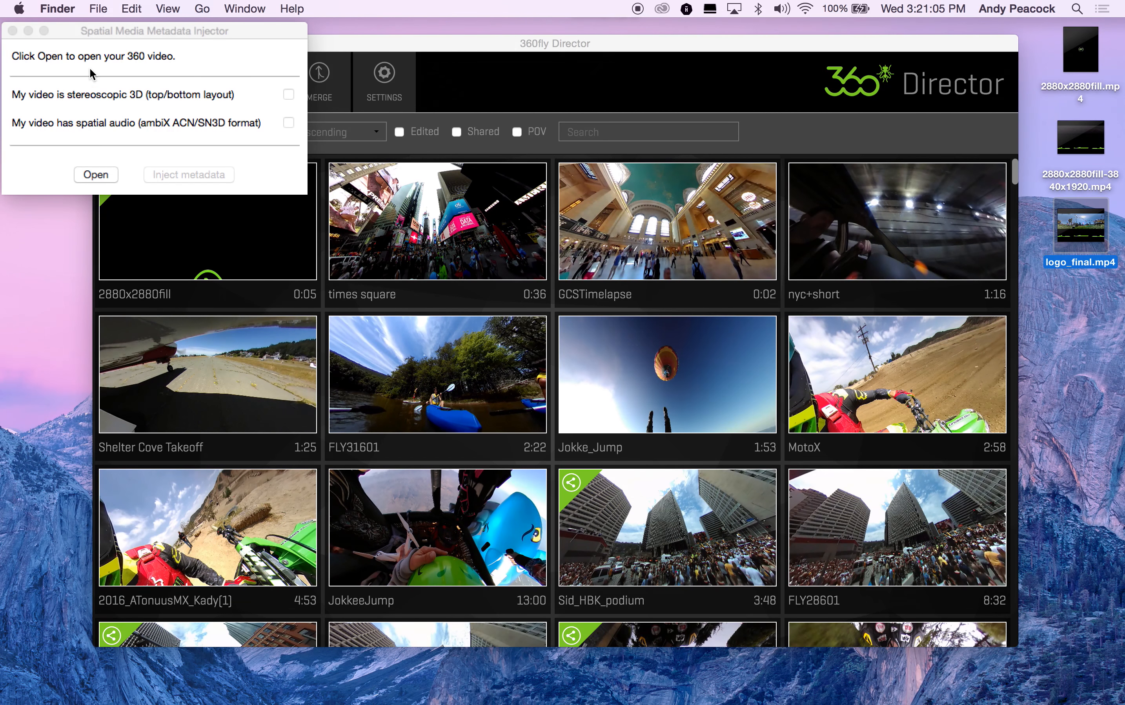
{"action": "left_click", "coordinate": [107, 175]}
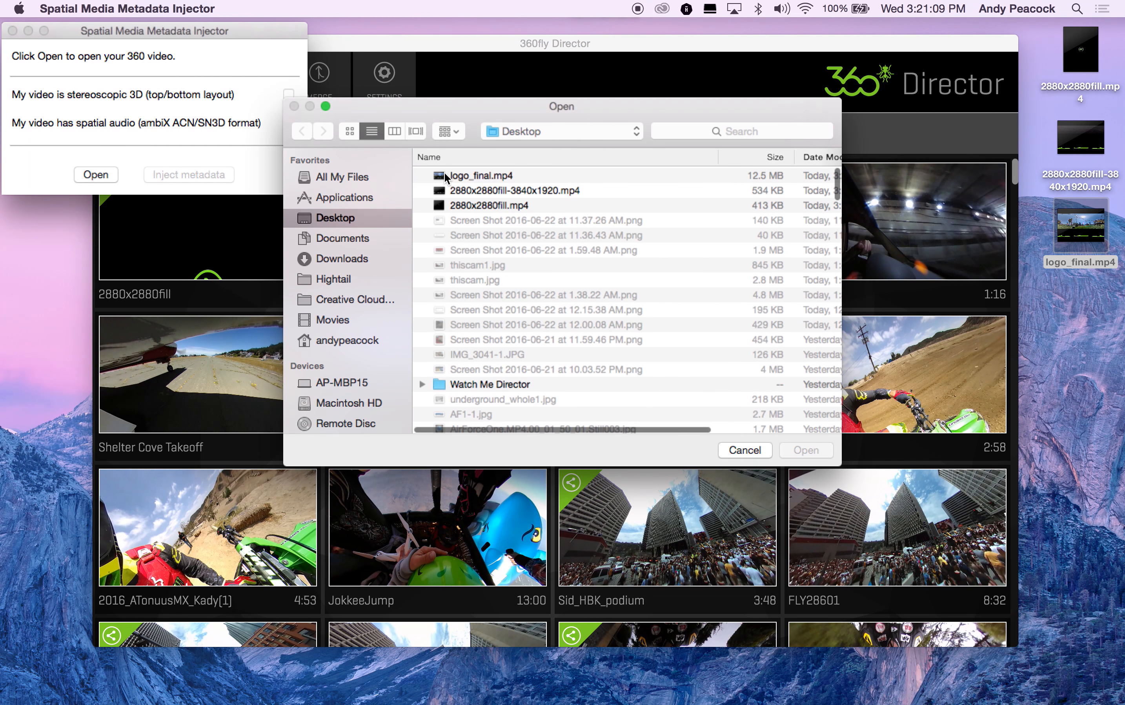
{"action": "left_click", "coordinate": [447, 177]}
{"action": "left_click", "coordinate": [814, 451]}
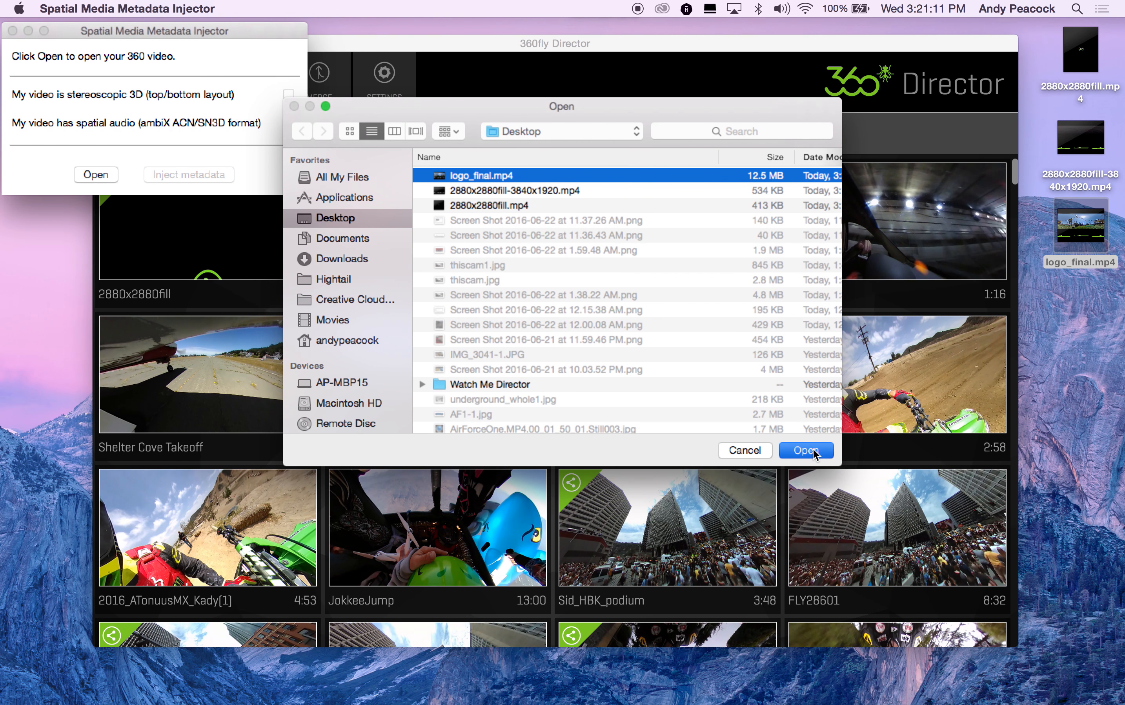
{"action": "left_click", "coordinate": [200, 175]}
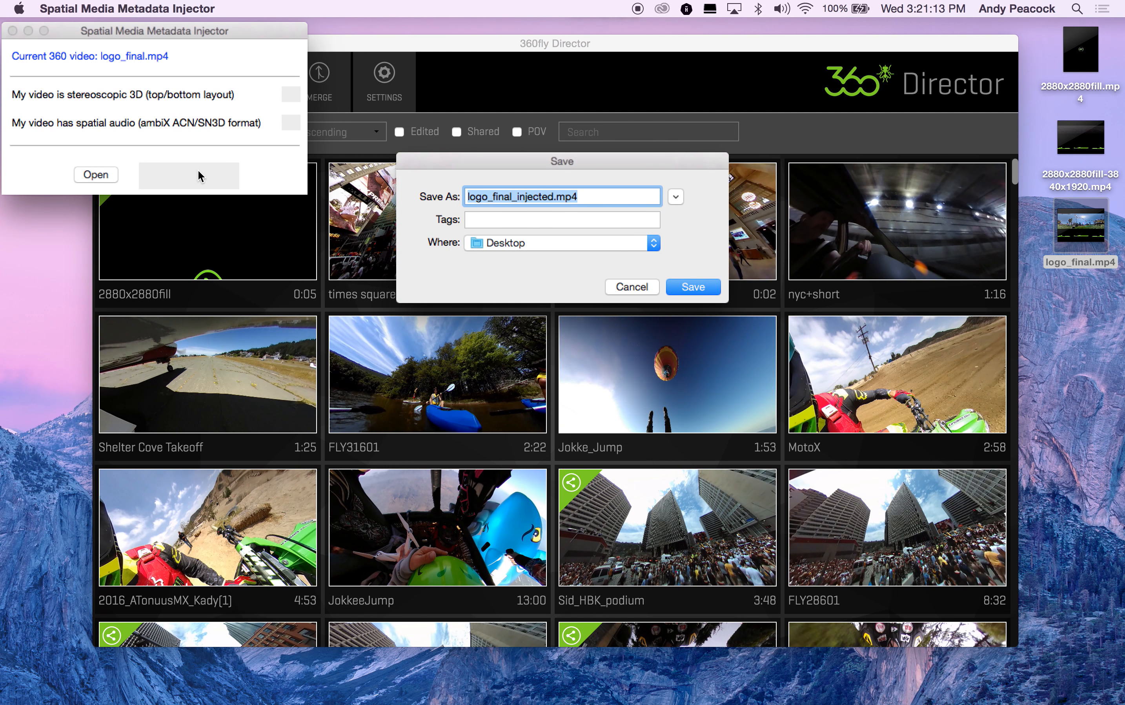
{"action": "left_click", "coordinate": [680, 286]}
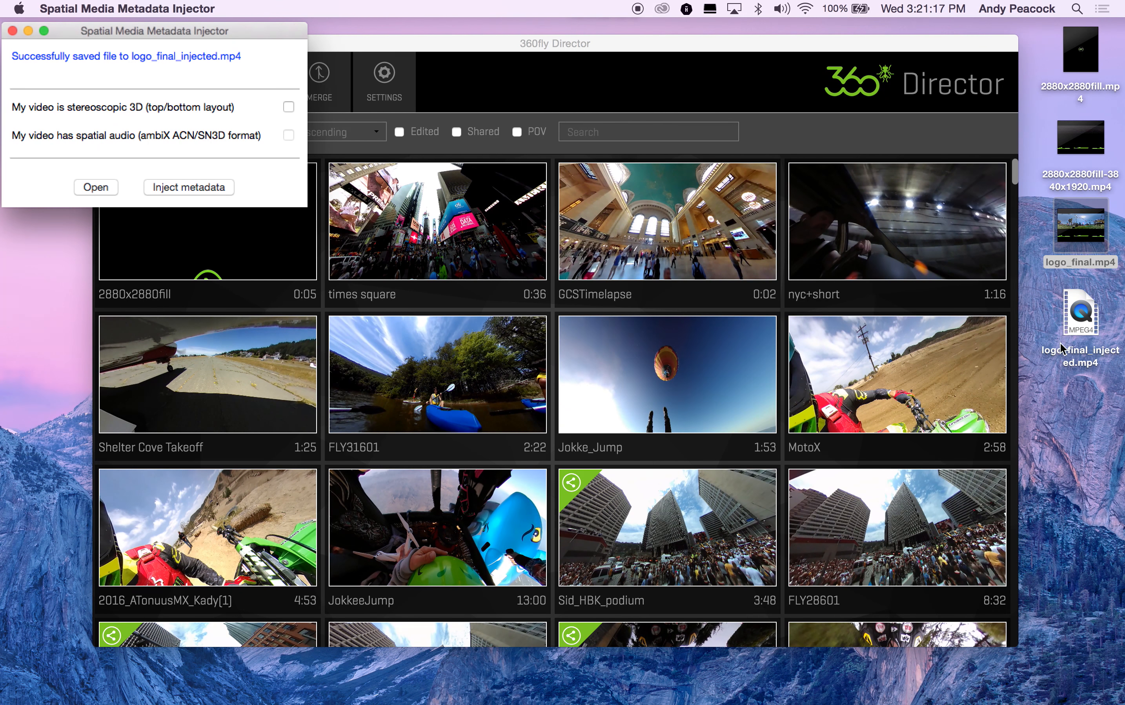
{"action": "left_click", "coordinate": [13, 31]}
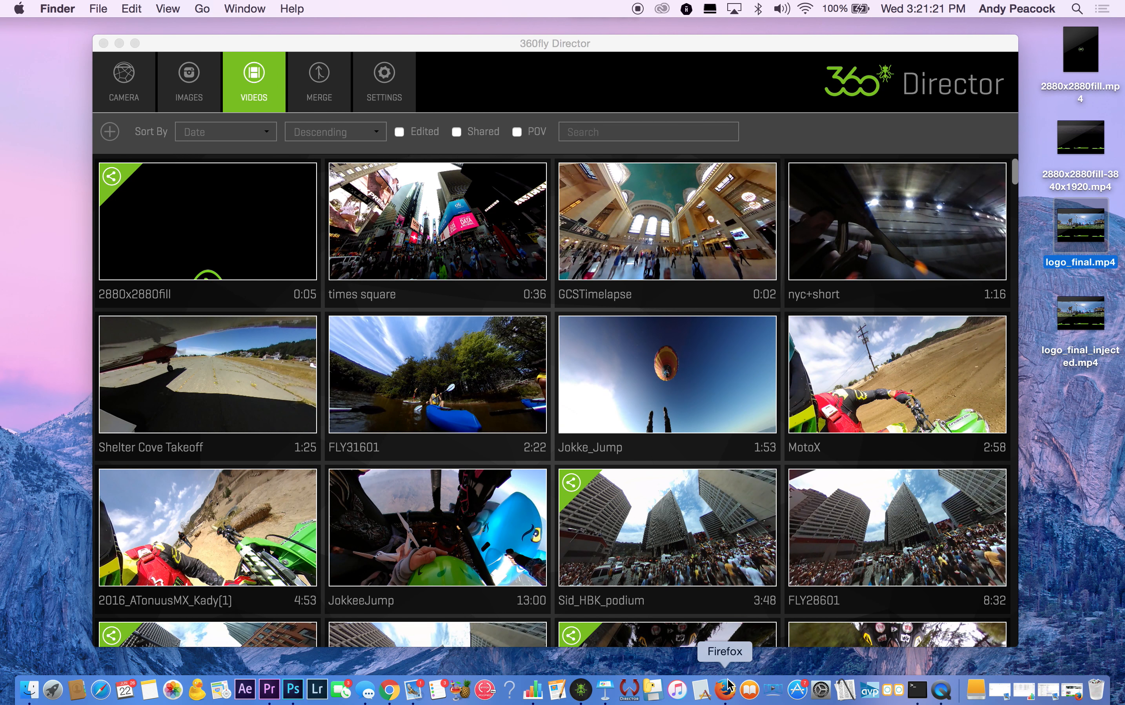
Step: Switch to Firefox, upload logo_final_injected.mp4 to YouTube, and set its privacy to Unlisted
{"action": "left_click", "coordinate": [725, 689]}
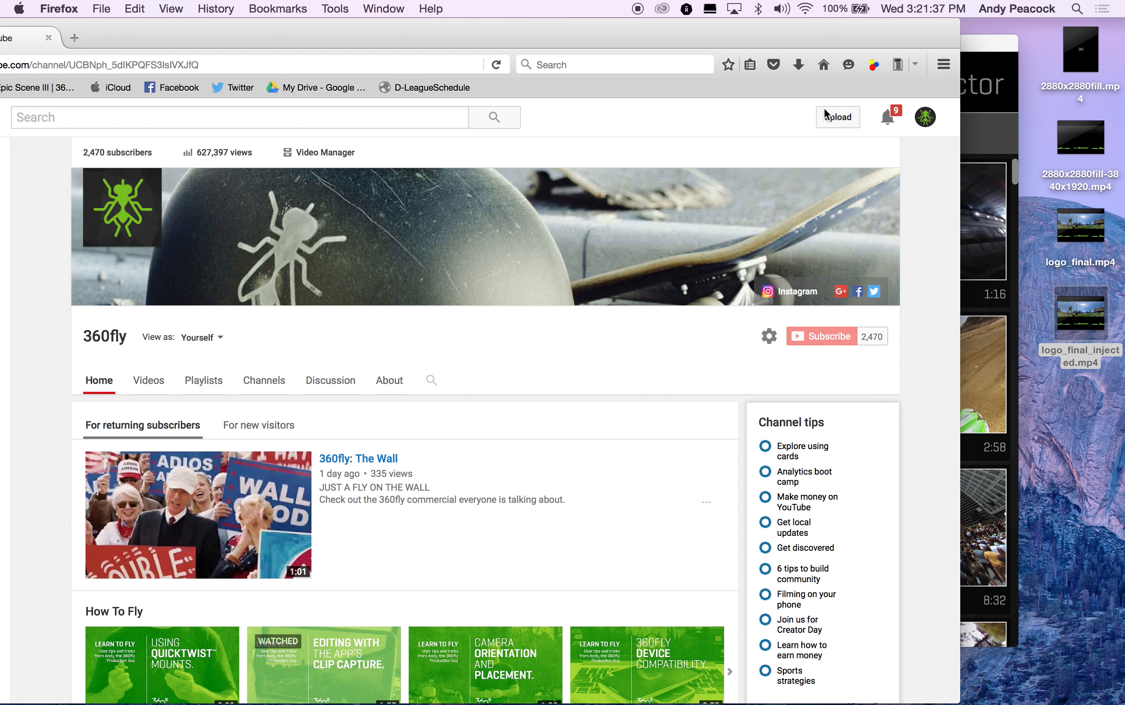
{"action": "left_click", "coordinate": [832, 122]}
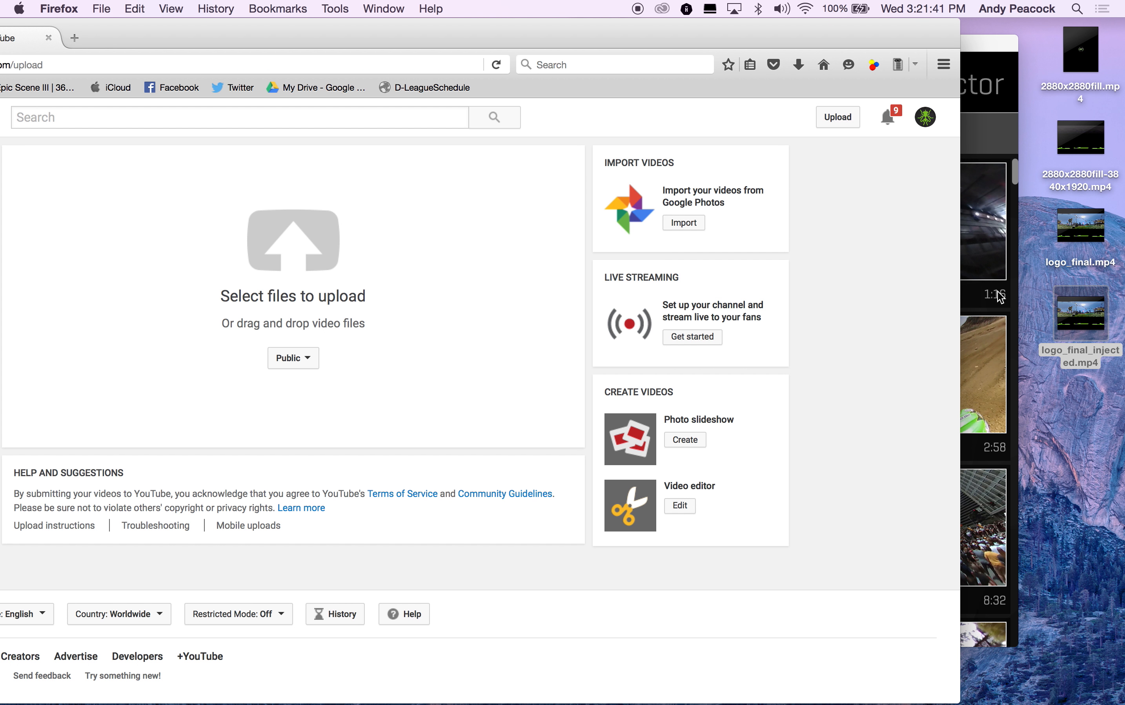
{"action": "left_click_drag", "start_coordinate": [1080, 313], "coordinate": [298, 261]}
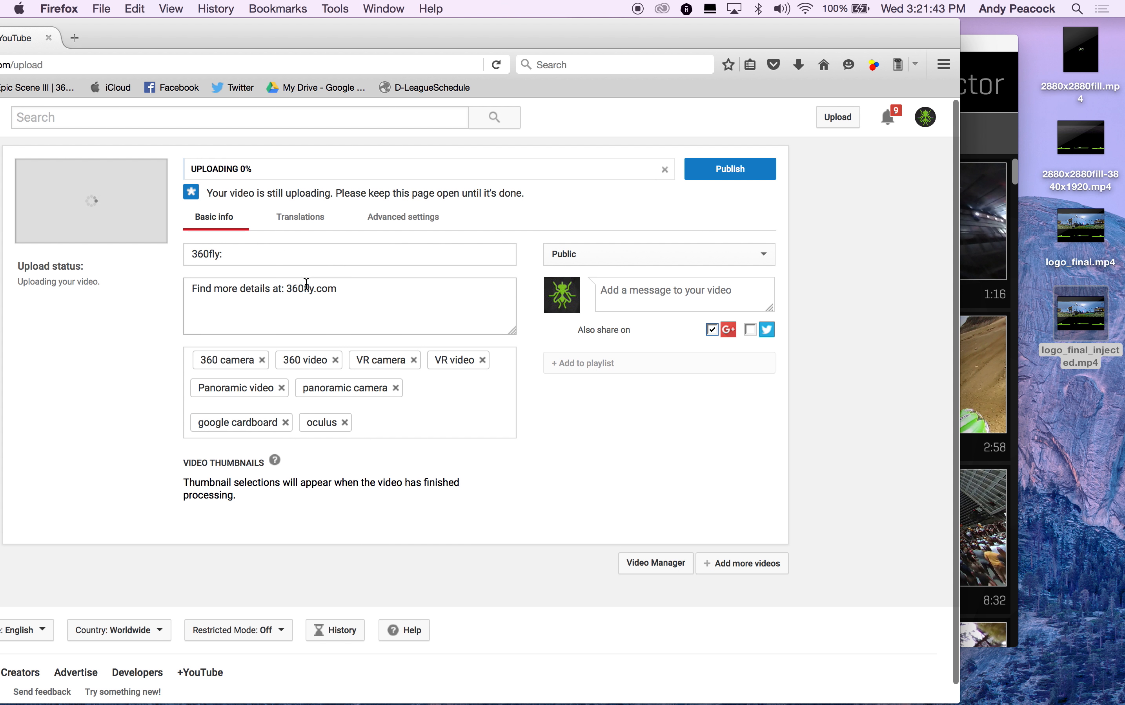
{"action": "left_click", "coordinate": [592, 248]}
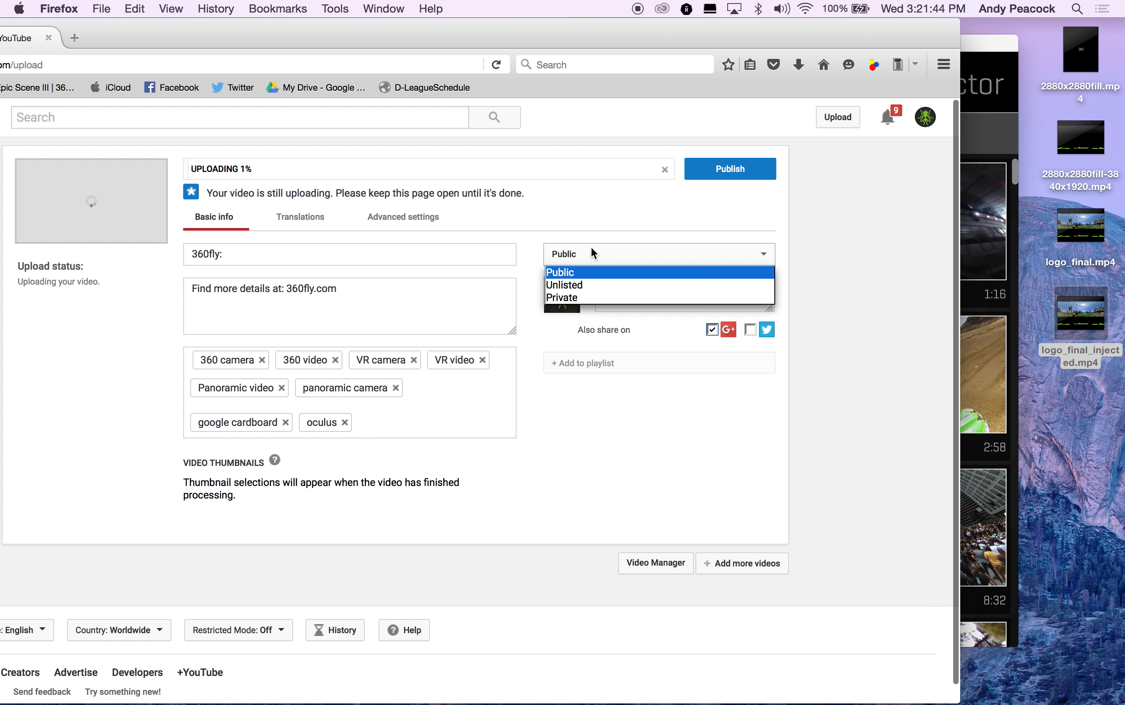
{"action": "left_click", "coordinate": [590, 284]}
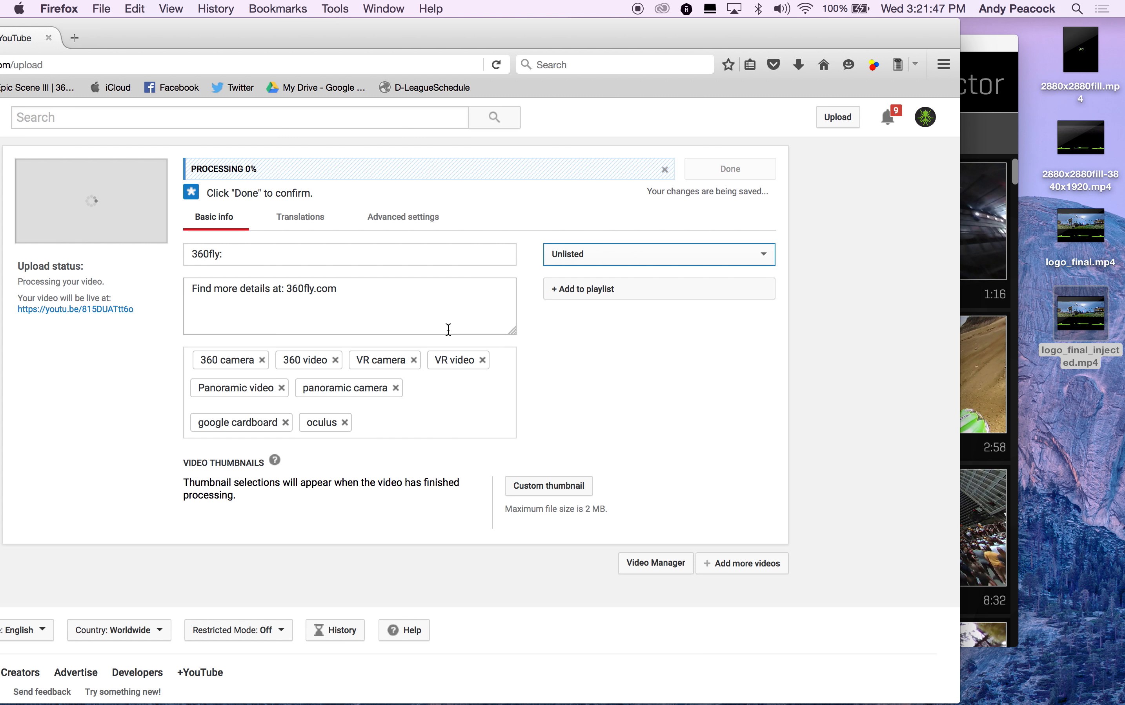
Step: Finish the upload and select the video's share link
{"action": "left_click_drag", "start_coordinate": [493, 39], "coordinate": [634, 41]}
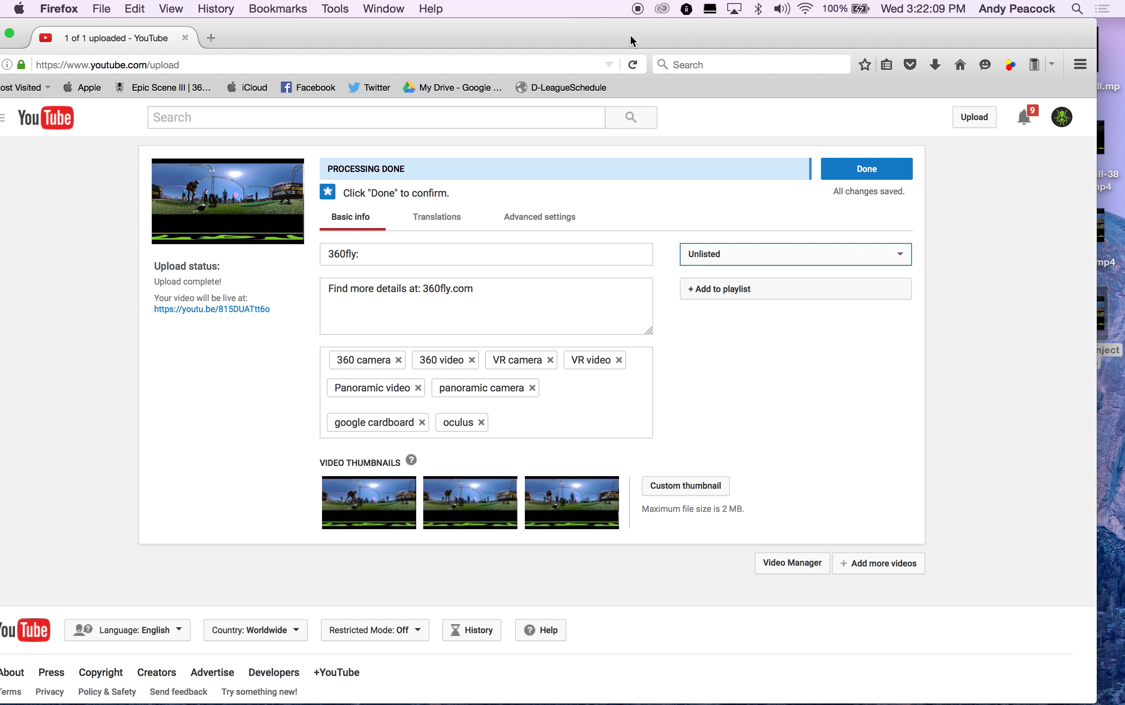
{"action": "left_click", "coordinate": [869, 168]}
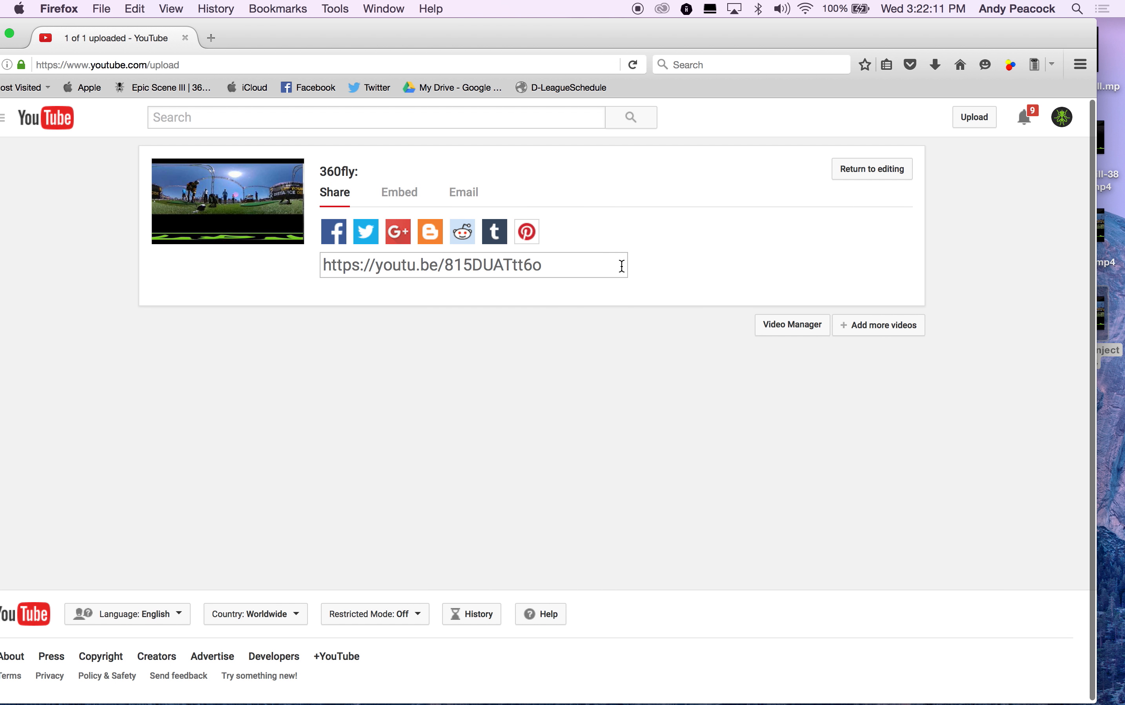
{"action": "left_click", "coordinate": [598, 265]}
{"action": "key", "text": "super+c"}
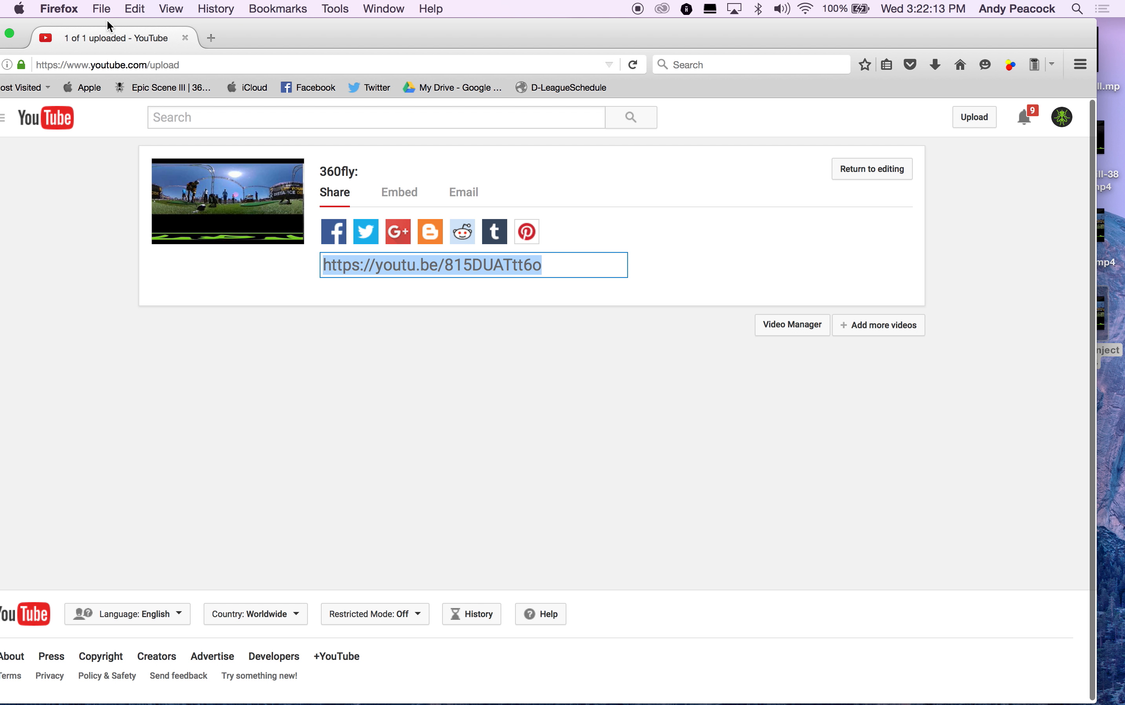
Step: Open a new browser tab and load the copied share link
{"action": "left_click", "coordinate": [102, 8]}
{"action": "left_click", "coordinate": [100, 29]}
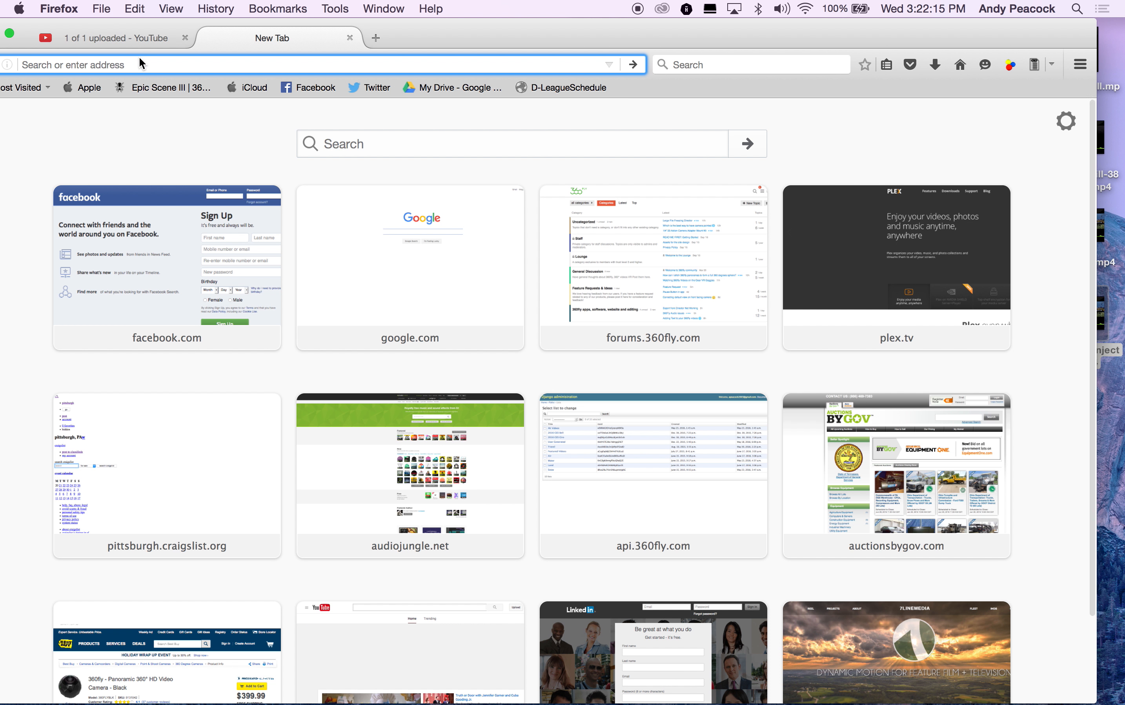
{"action": "key", "text": "super+v"}
{"action": "key", "text": "Return"}
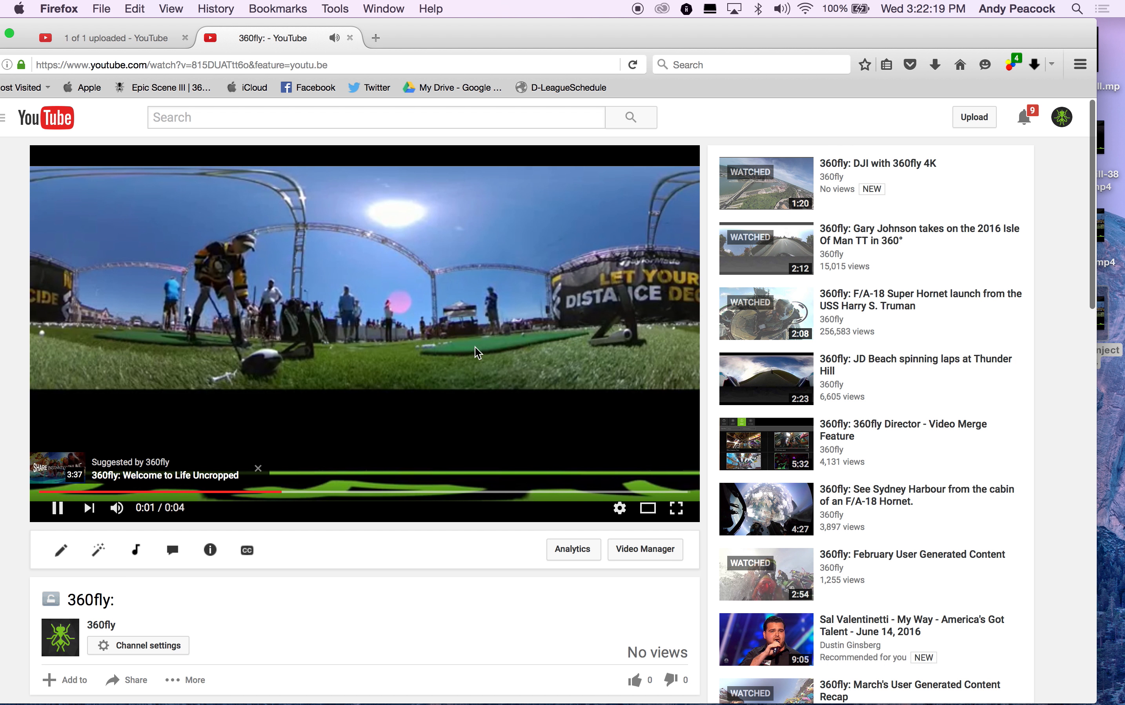
Step: Dismiss the suggestion card, replay the uploaded video, and reload its page
{"action": "left_click", "coordinate": [260, 467]}
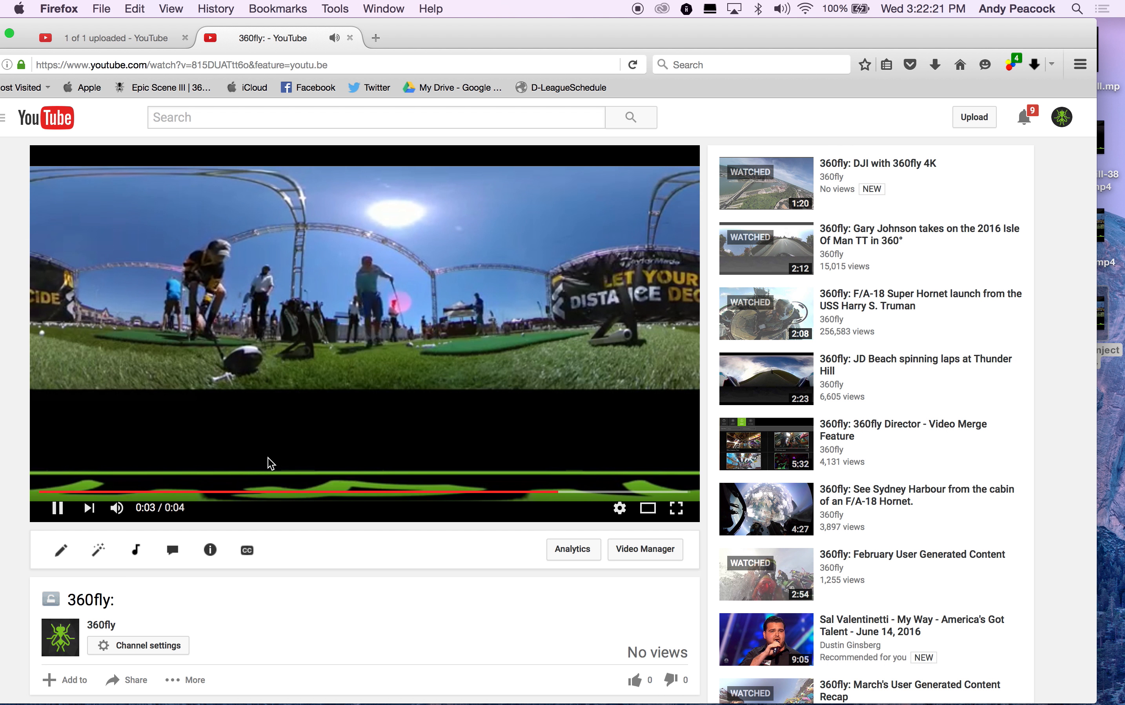
{"action": "left_click", "coordinate": [56, 507]}
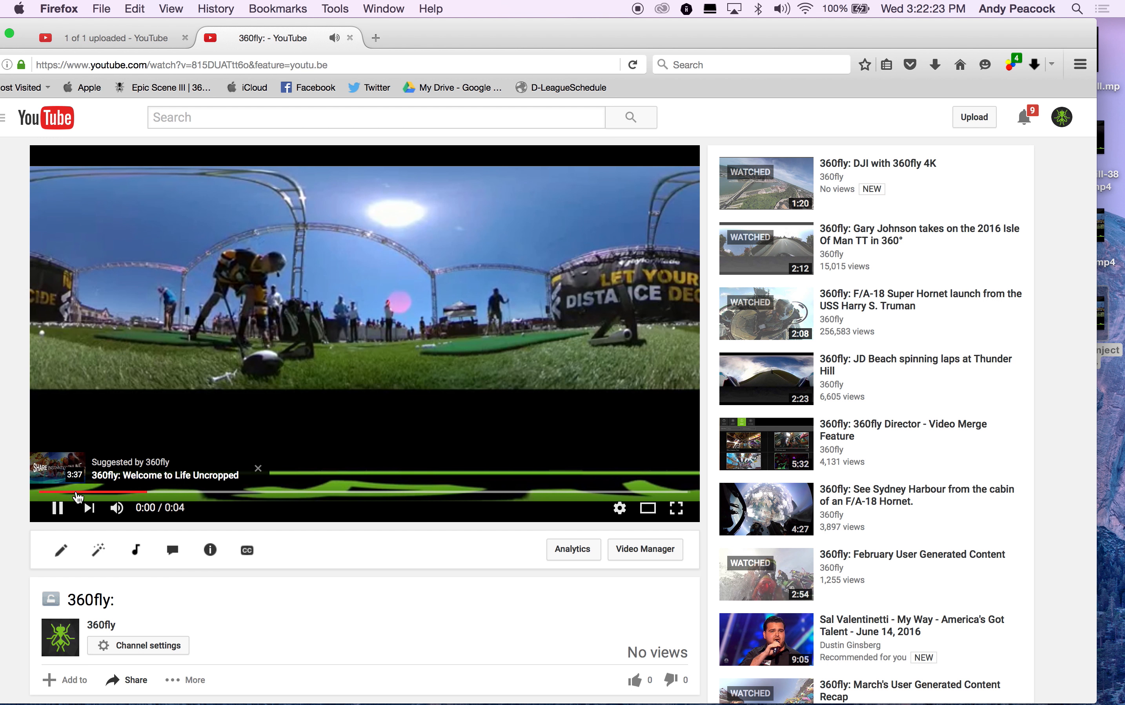
{"action": "left_click", "coordinate": [57, 506]}
{"action": "left_click", "coordinate": [409, 65]}
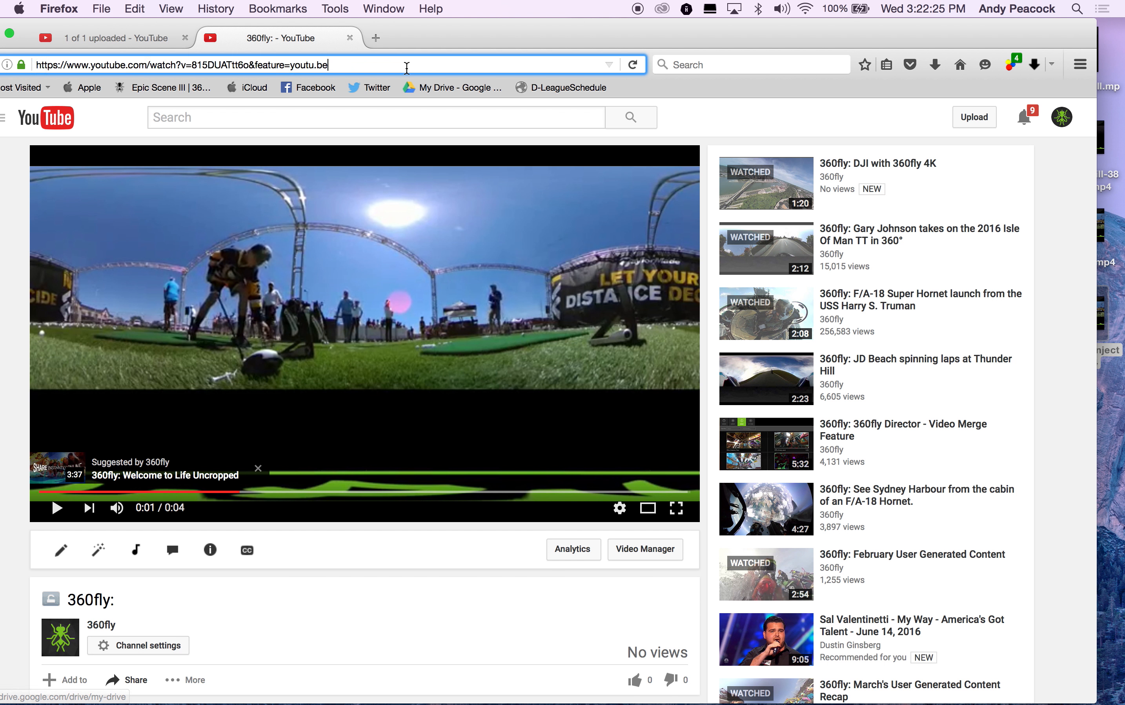
{"action": "key", "text": "Return"}
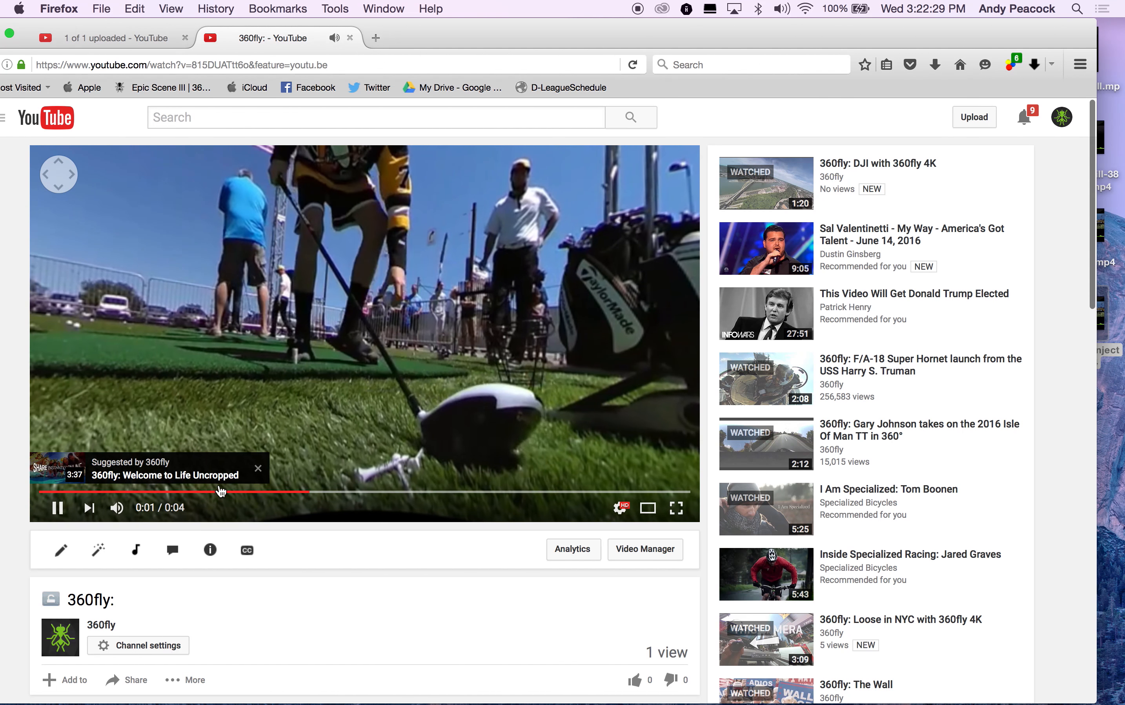
Step: Play the video, close the suggestion card, and drag the view to look around in 360°
{"action": "left_click", "coordinate": [59, 507]}
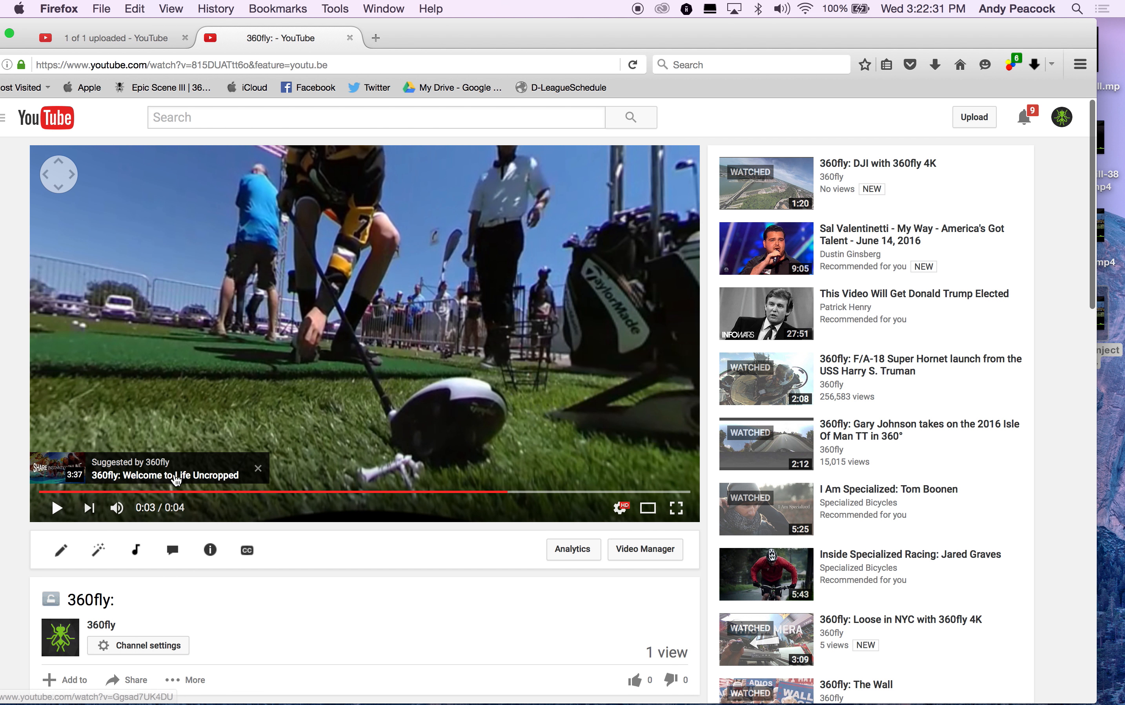
{"action": "left_click", "coordinate": [258, 469]}
{"action": "left_click_drag", "start_coordinate": [201, 308], "coordinate": [443, 308]}
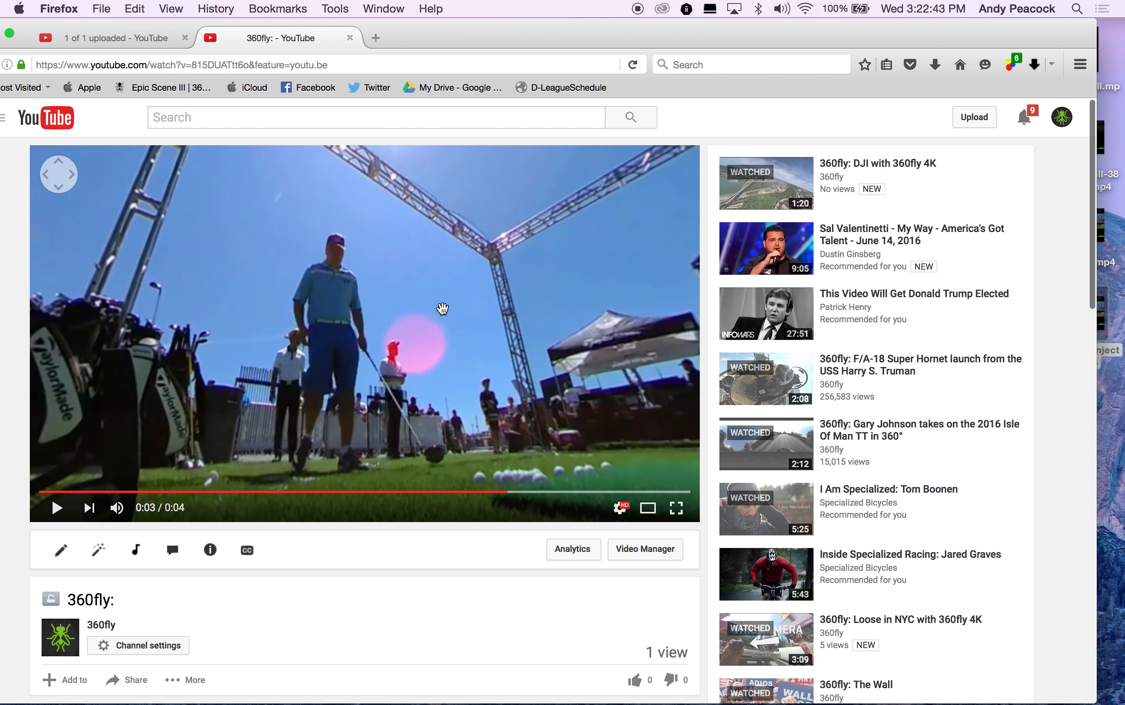